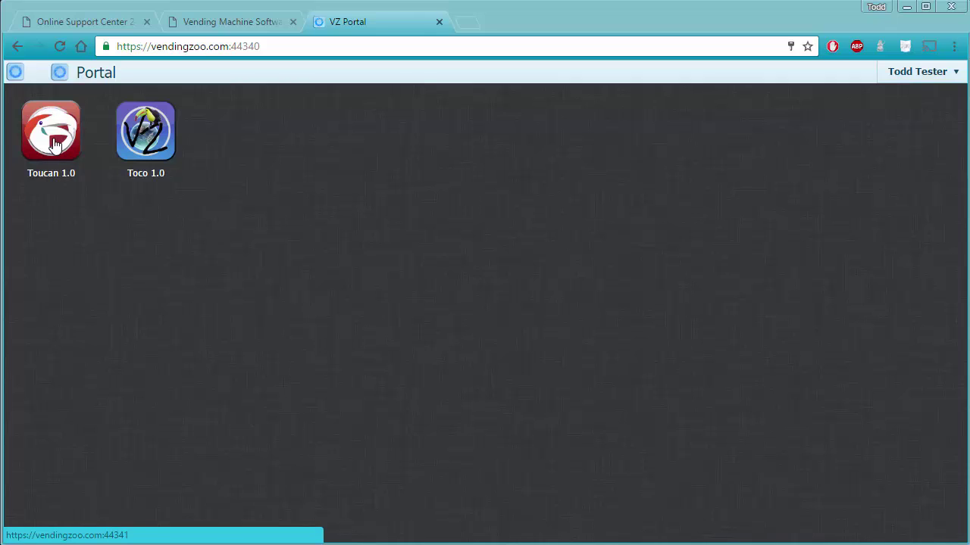
Launch Toucan 1.0 from the portal and preview the account options and the Machines section.
{"action": "left_click", "coordinate": [54, 145]}
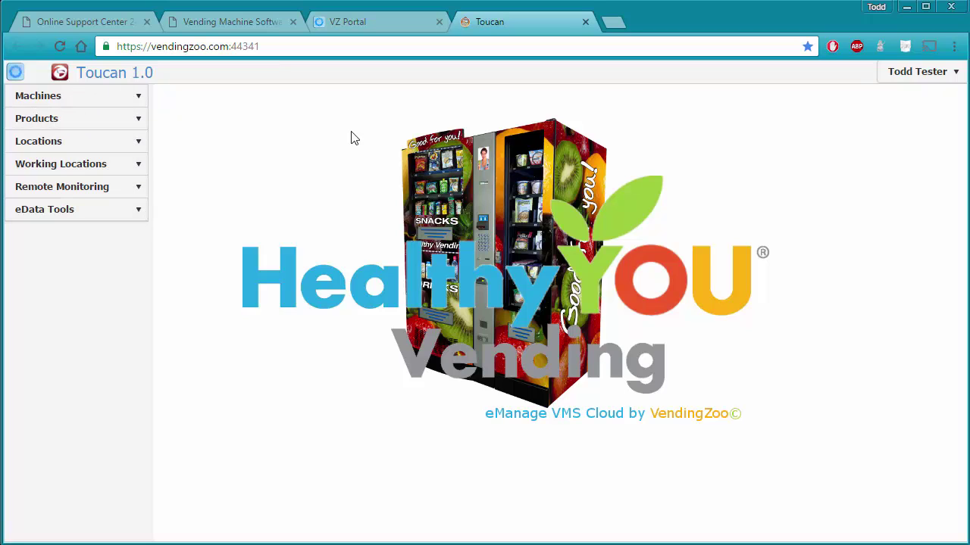
{"action": "left_click", "coordinate": [921, 73]}
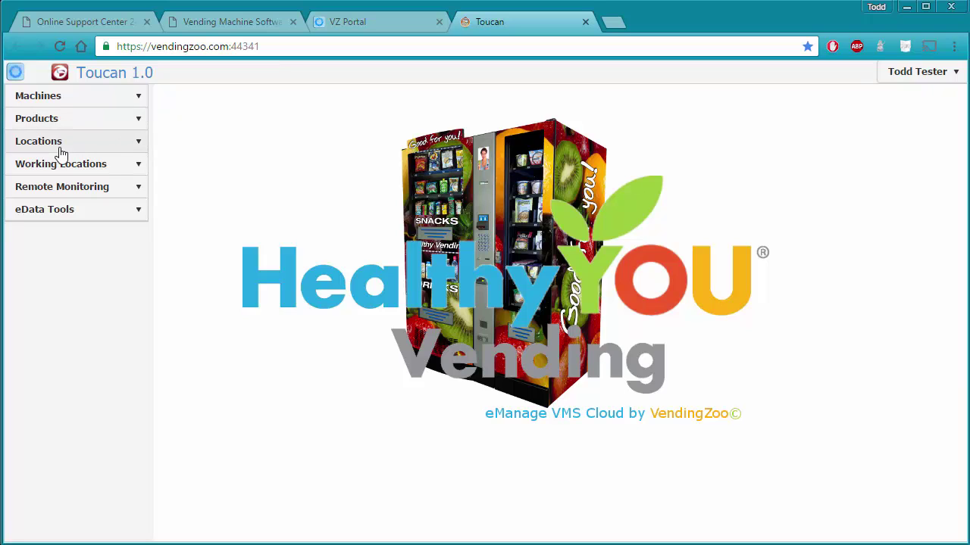
{"action": "left_click", "coordinate": [70, 99]}
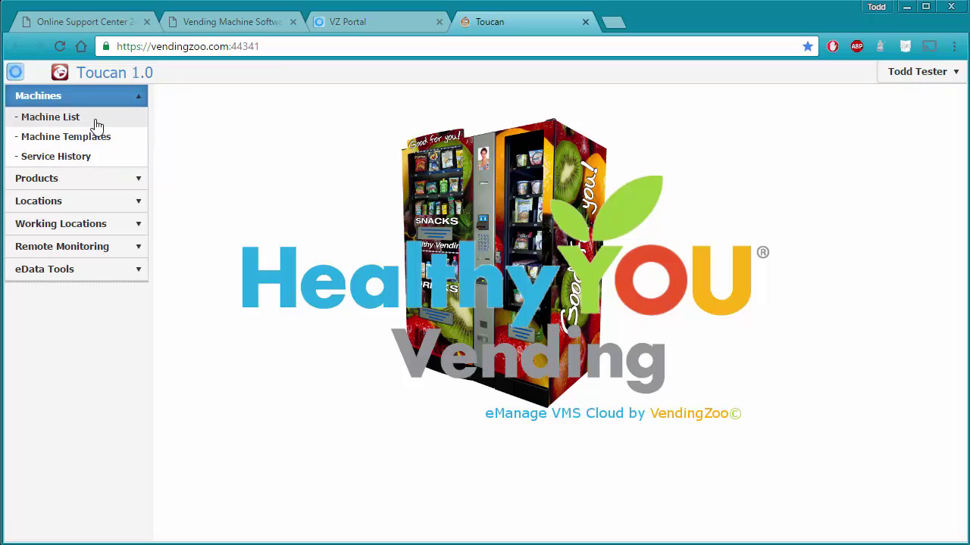
{"action": "left_click", "coordinate": [97, 97]}
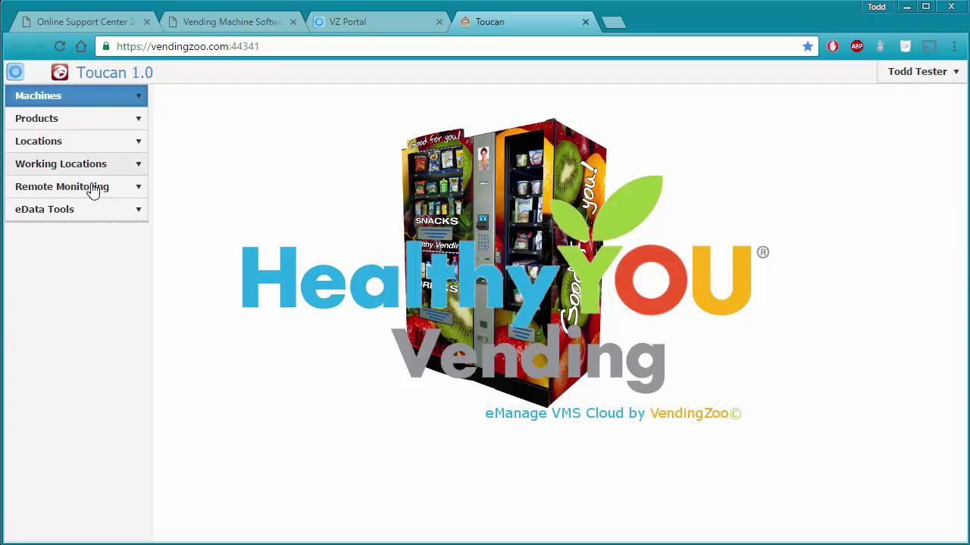
Expand the eData Tools, Remote Monitoring, Working Locations, Locations, Products and Machines navigation sections.
{"action": "left_click", "coordinate": [60, 212]}
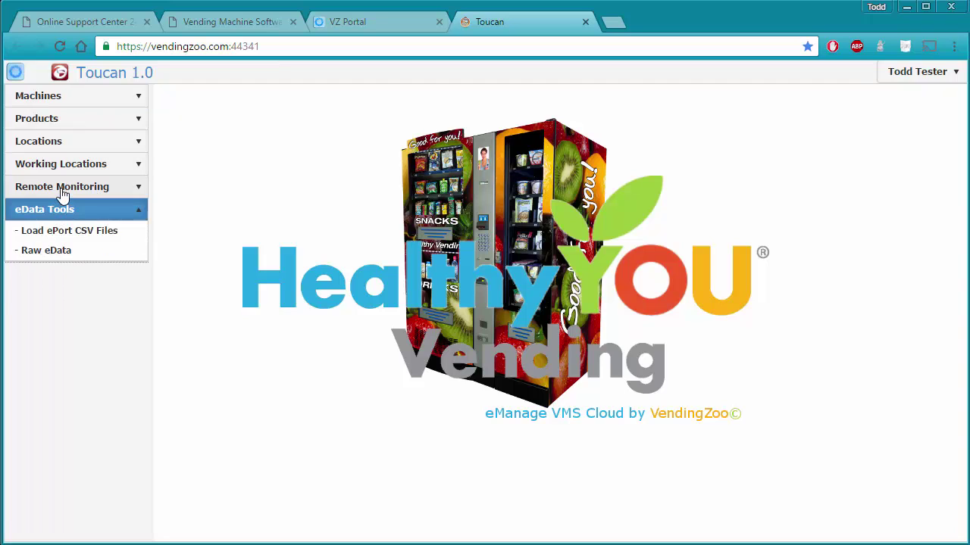
{"action": "left_click", "coordinate": [64, 188]}
{"action": "left_click", "coordinate": [63, 165]}
{"action": "left_click", "coordinate": [60, 142]}
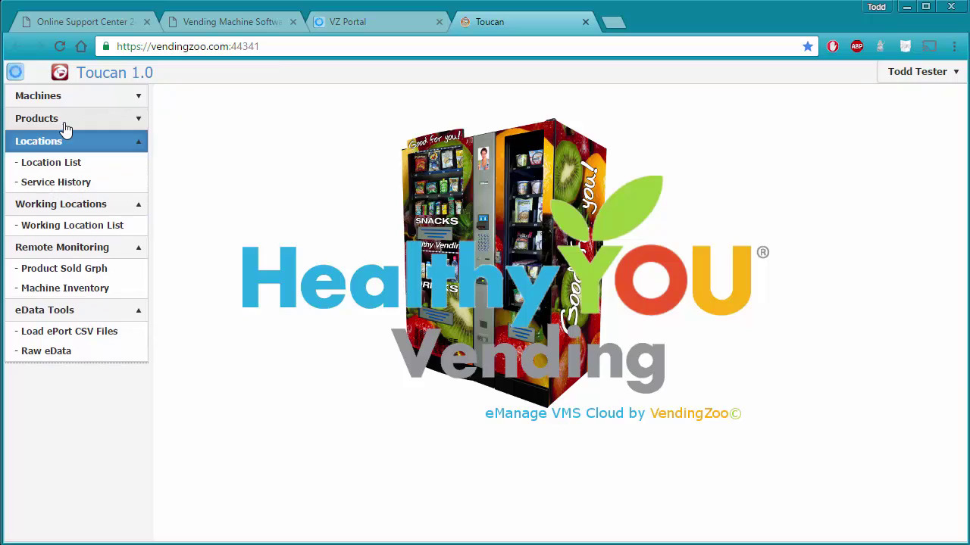
{"action": "left_click", "coordinate": [64, 119]}
{"action": "left_click", "coordinate": [66, 99]}
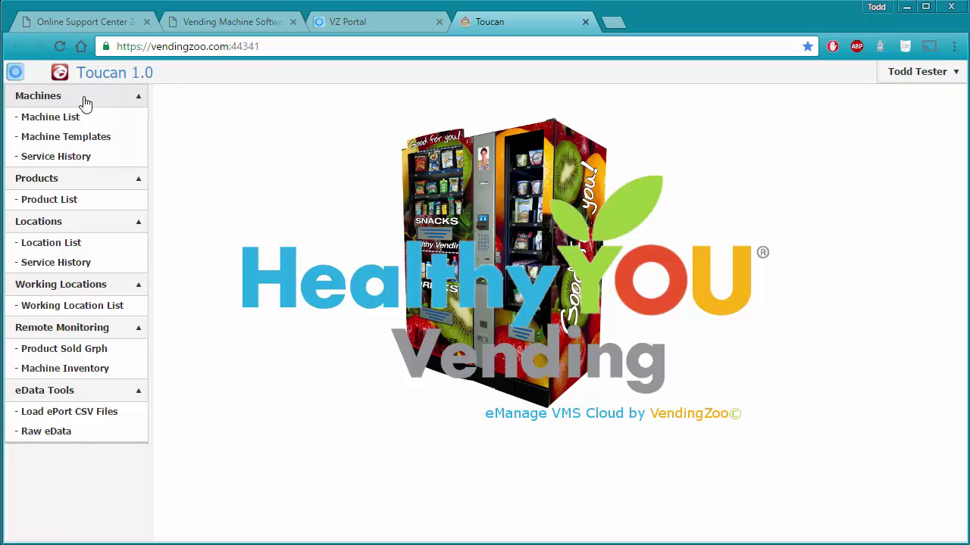
Open the Machine List from the Machines section to view the vending machines.
{"action": "left_click", "coordinate": [84, 104]}
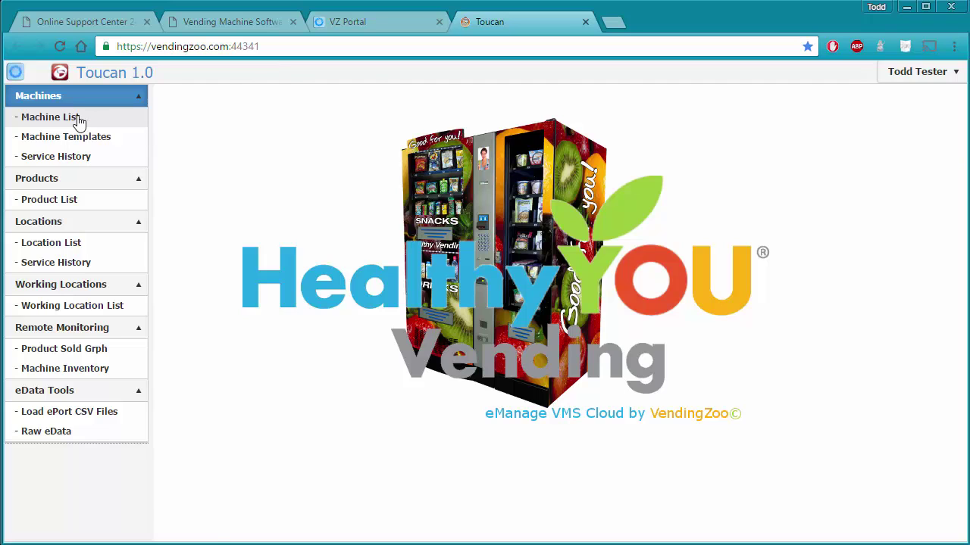
{"action": "left_click", "coordinate": [79, 122]}
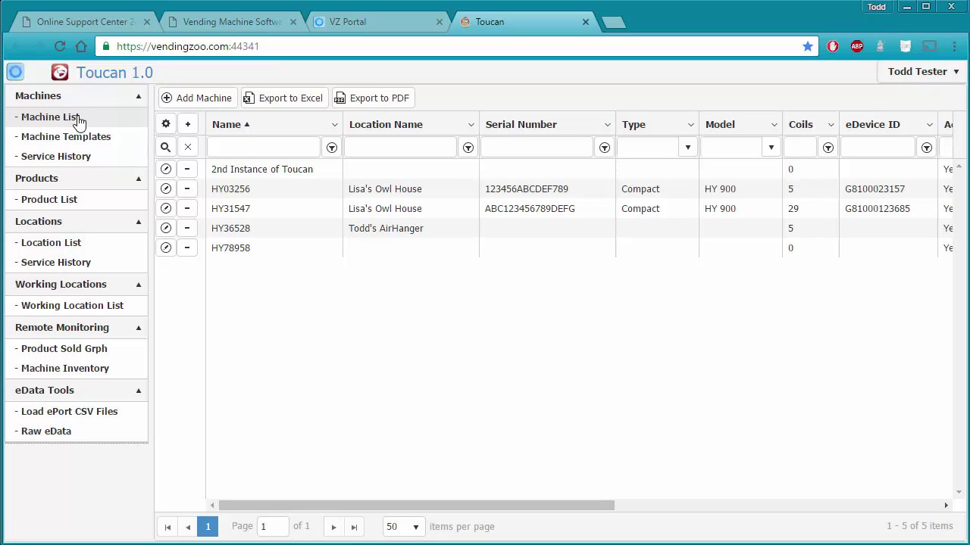
{"action": "left_click", "coordinate": [79, 120]}
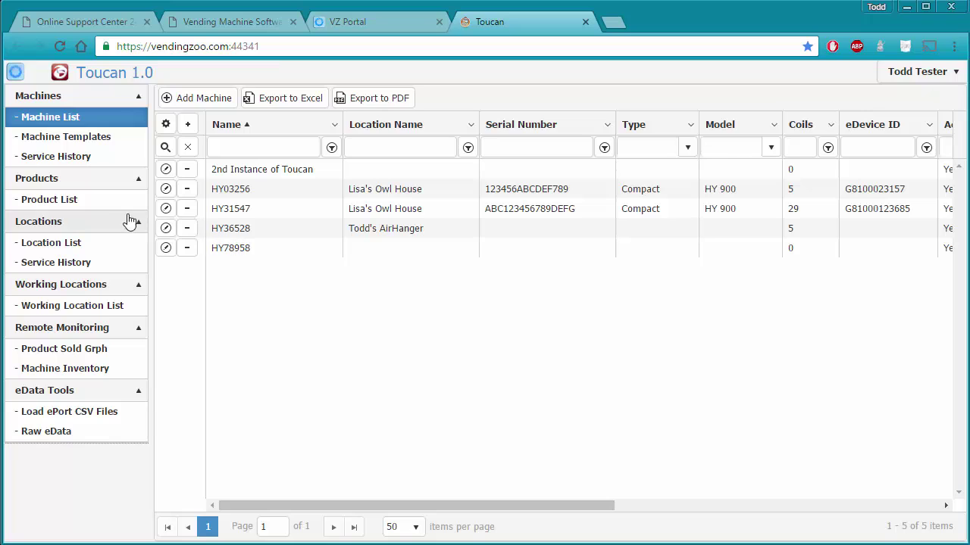
Open the Product List and sort it by Product Name in descending order before removing that sort.
{"action": "left_click", "coordinate": [50, 200]}
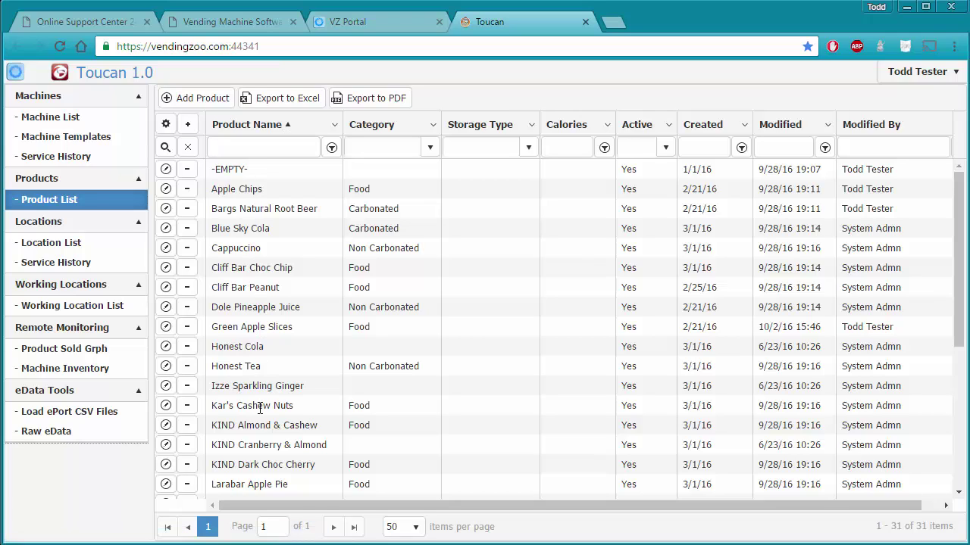
{"action": "left_click", "coordinate": [244, 128]}
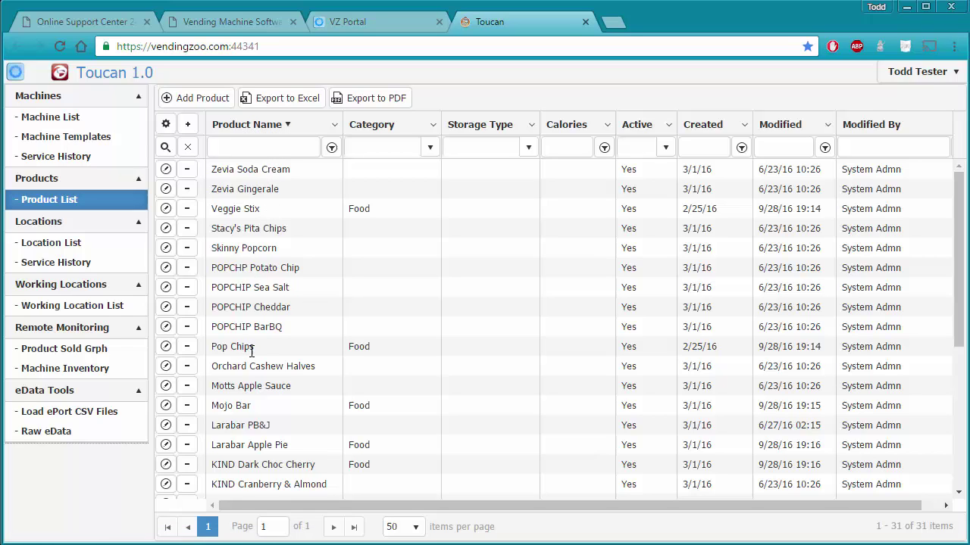
{"action": "left_click", "coordinate": [247, 126]}
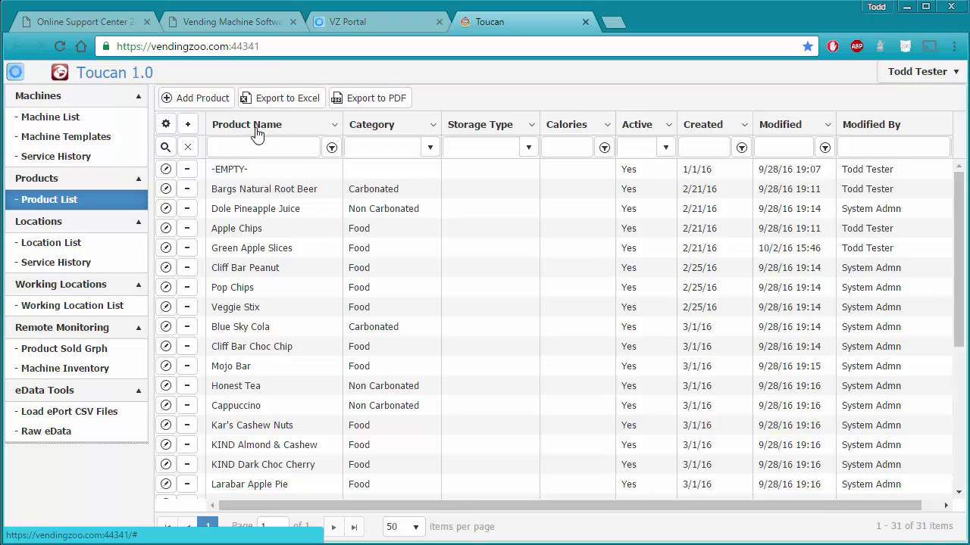
Sort the products by Category in ascending order, look through the list, and reverse it to descending order.
{"action": "left_click", "coordinate": [374, 127]}
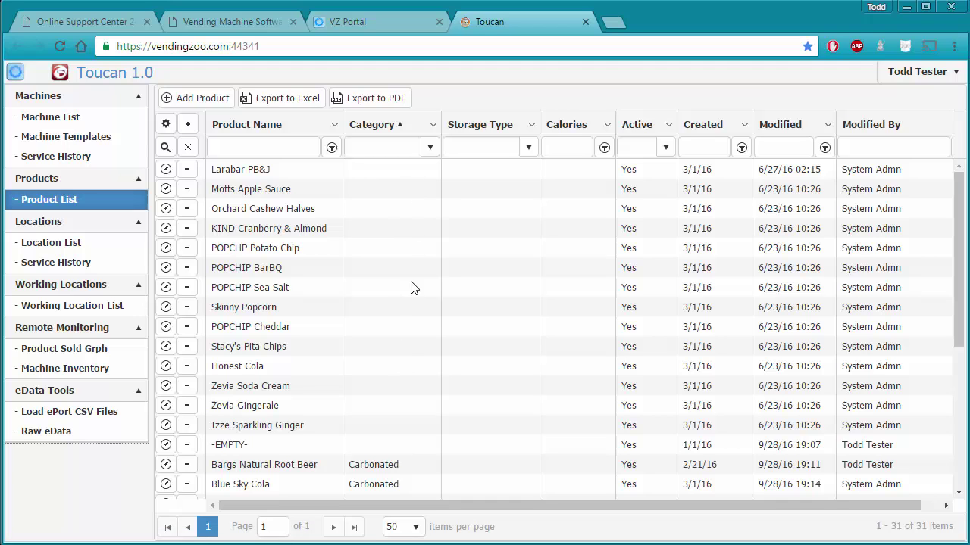
{"action": "scroll", "coordinate": [404, 341], "scroll_direction": "down", "scroll_amount": 3}
{"action": "scroll", "coordinate": [404, 342], "scroll_direction": "down", "scroll_amount": 3}
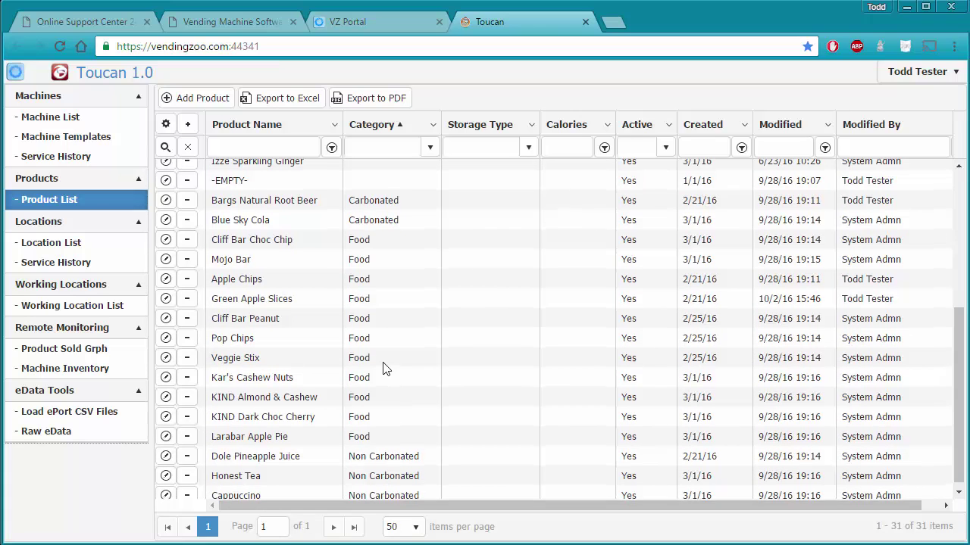
{"action": "scroll", "coordinate": [385, 369], "scroll_direction": "up", "scroll_amount": 6}
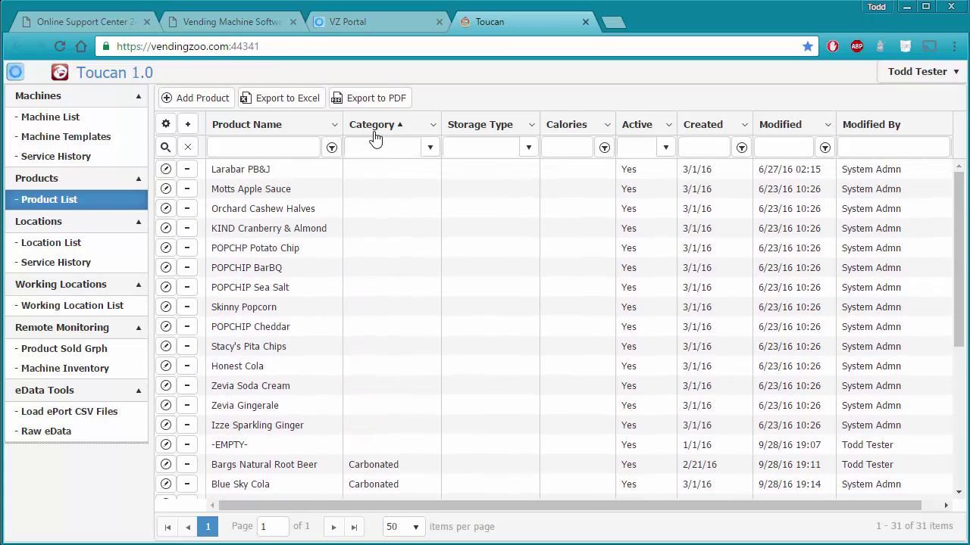
{"action": "left_click", "coordinate": [375, 127]}
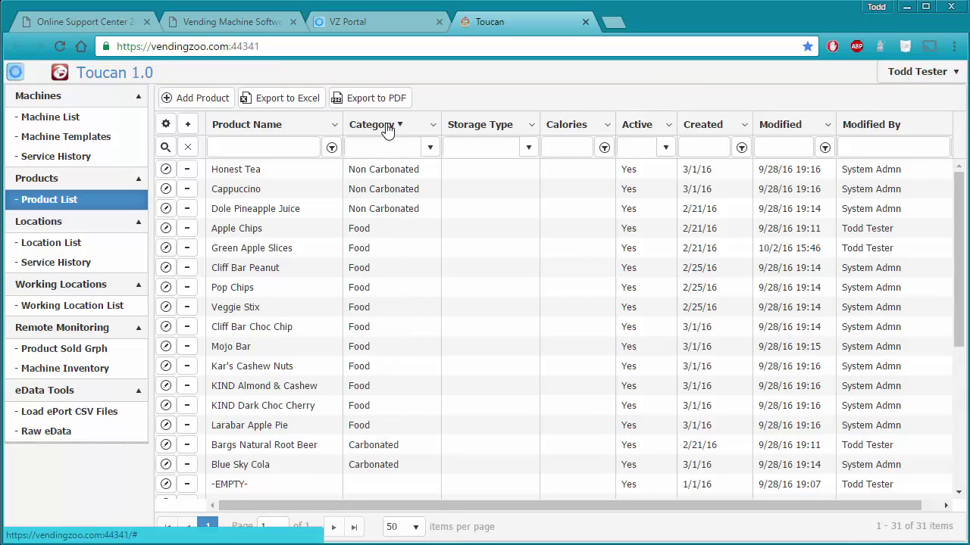
Add a secondary sort by Product Name, ascending and then descending, before clearing the Product Name and Category sorts.
{"action": "left_click", "coordinate": [244, 129]}
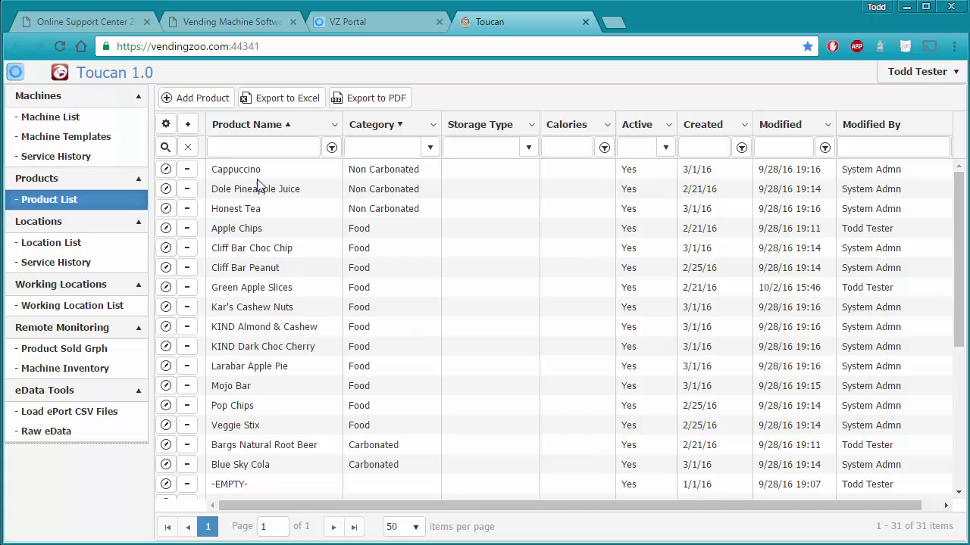
{"action": "left_click", "coordinate": [266, 129]}
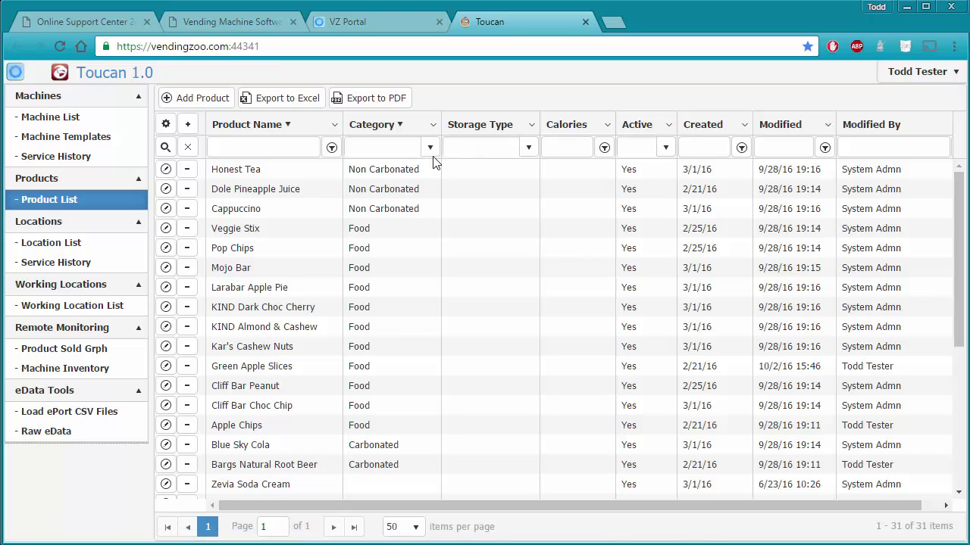
{"action": "left_click", "coordinate": [260, 130]}
{"action": "left_click", "coordinate": [353, 124]}
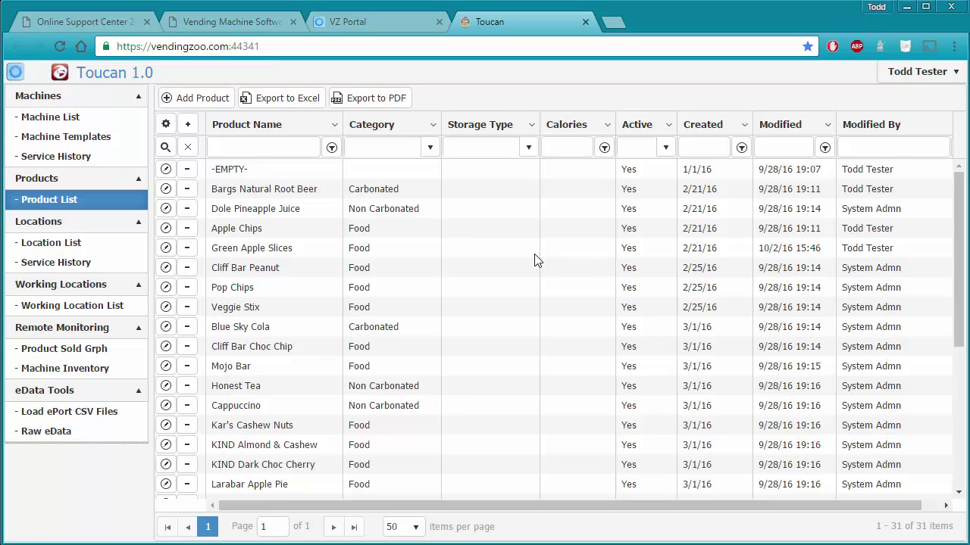
Filter the product list to Product Names that start with "apple".
{"action": "left_click", "coordinate": [228, 149]}
{"action": "left_click", "coordinate": [268, 150]}
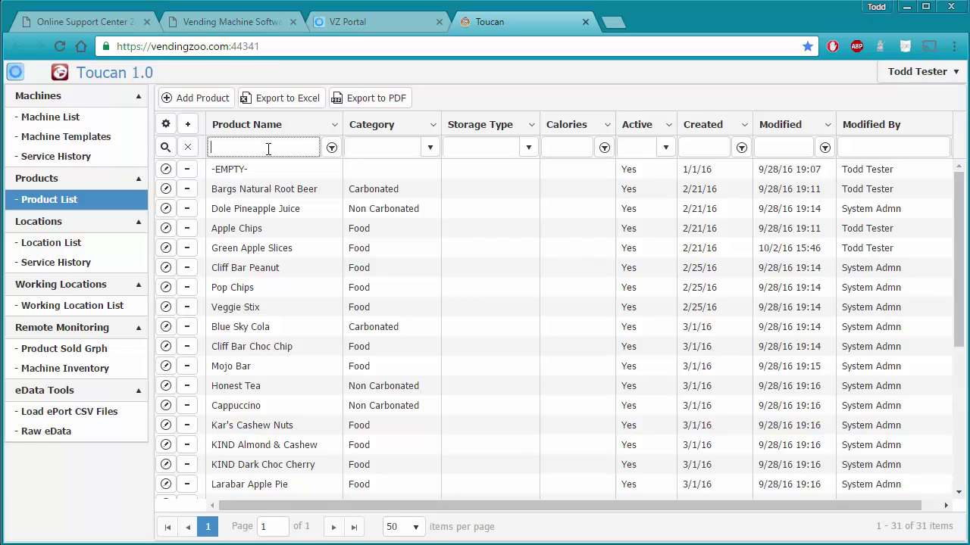
{"action": "type", "text": "apl"}
{"action": "left_click", "coordinate": [332, 149]}
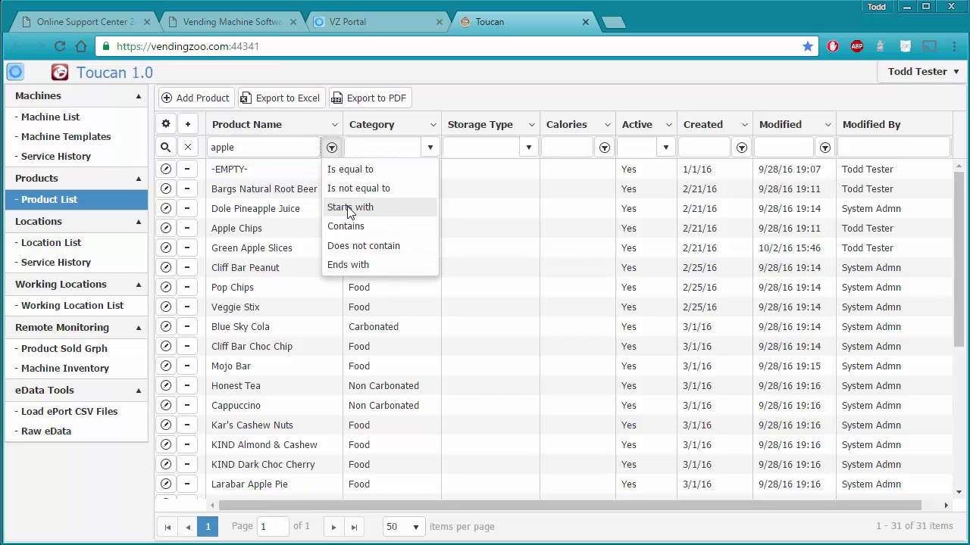
{"action": "left_click", "coordinate": [268, 149]}
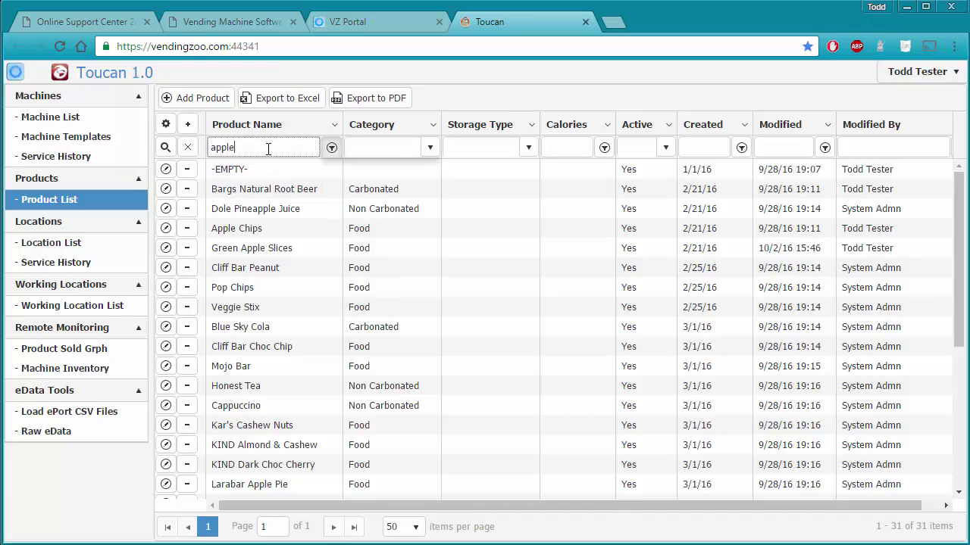
{"action": "left_click", "coordinate": [163, 149]}
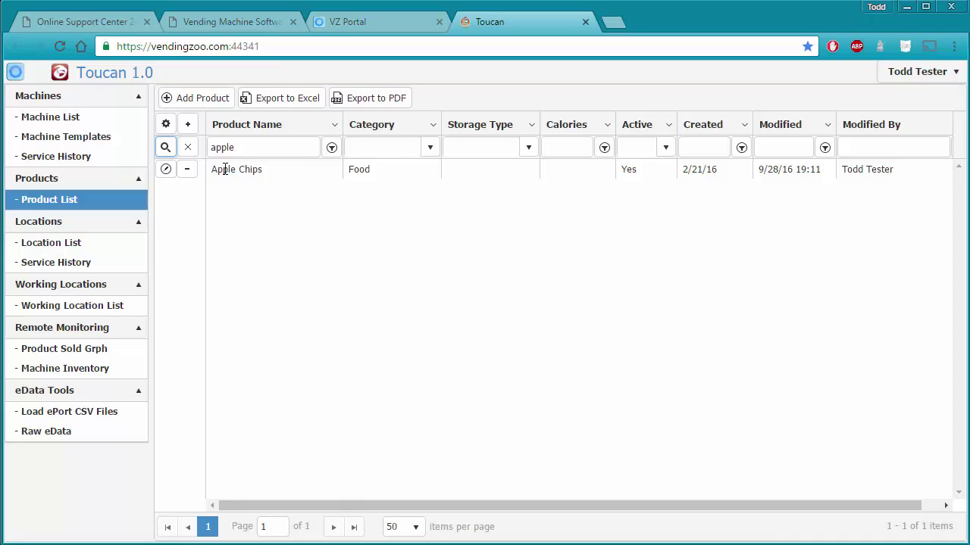
Change the Product Name filter condition to Contains and apply it with "apple".
{"action": "left_click", "coordinate": [331, 148]}
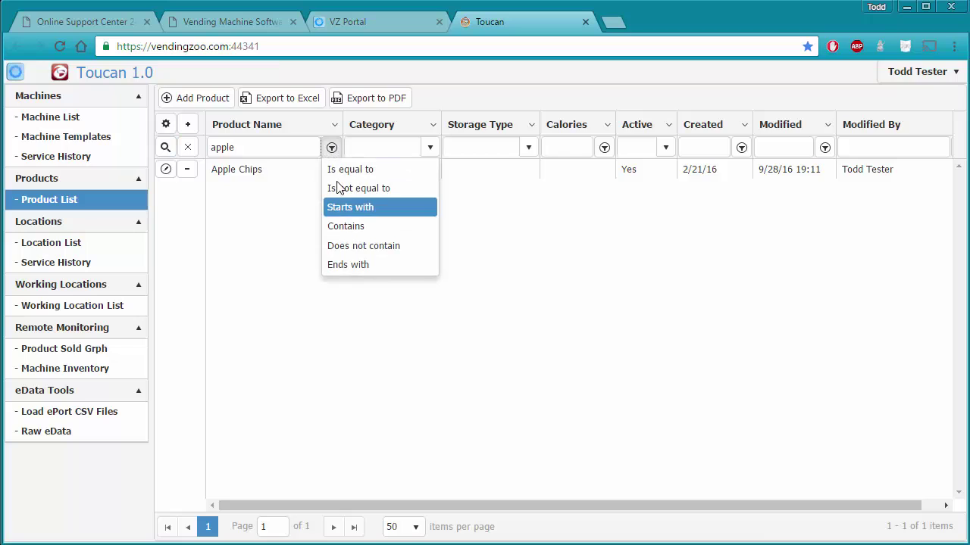
{"action": "left_click", "coordinate": [345, 232]}
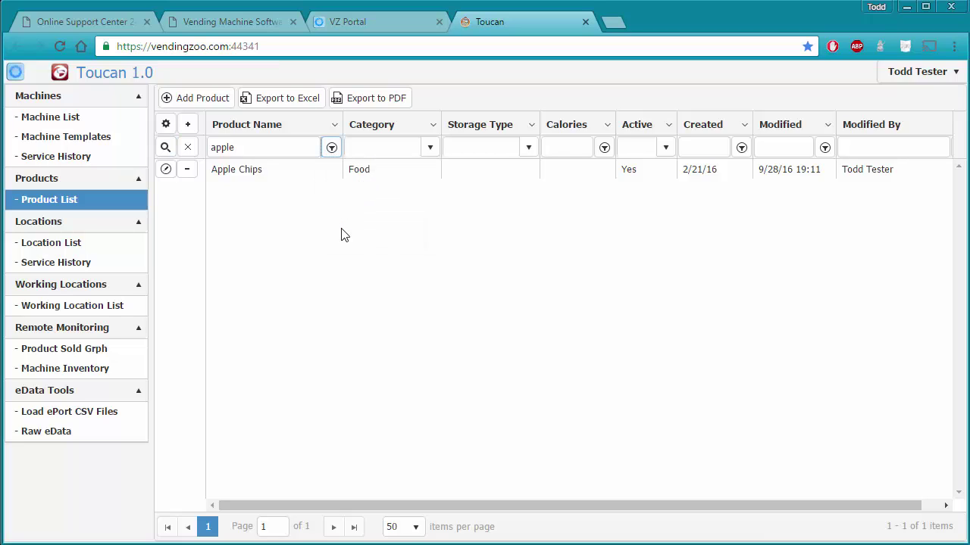
{"action": "left_click", "coordinate": [166, 149]}
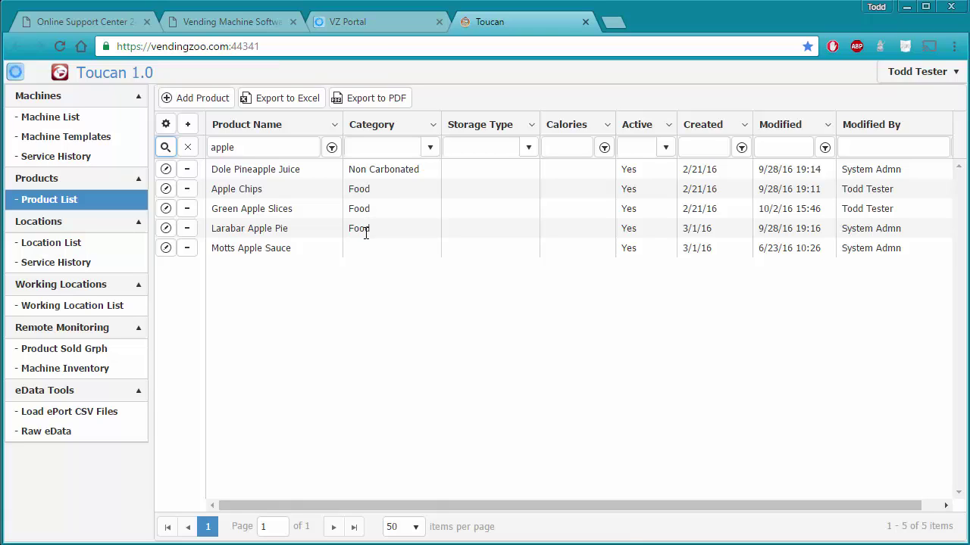
Narrow the "apple" results further by applying a Category filter of Food.
{"action": "left_click", "coordinate": [430, 149]}
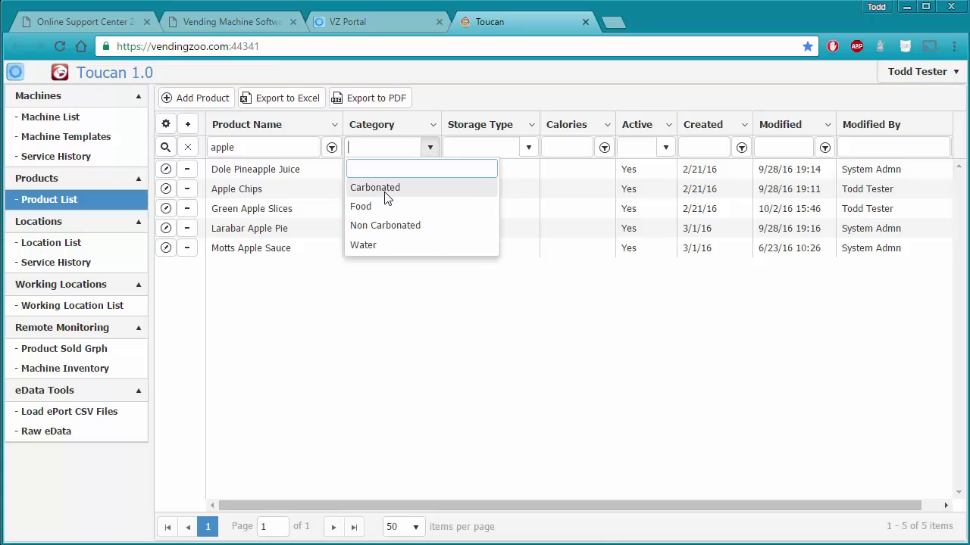
{"action": "left_click", "coordinate": [373, 212]}
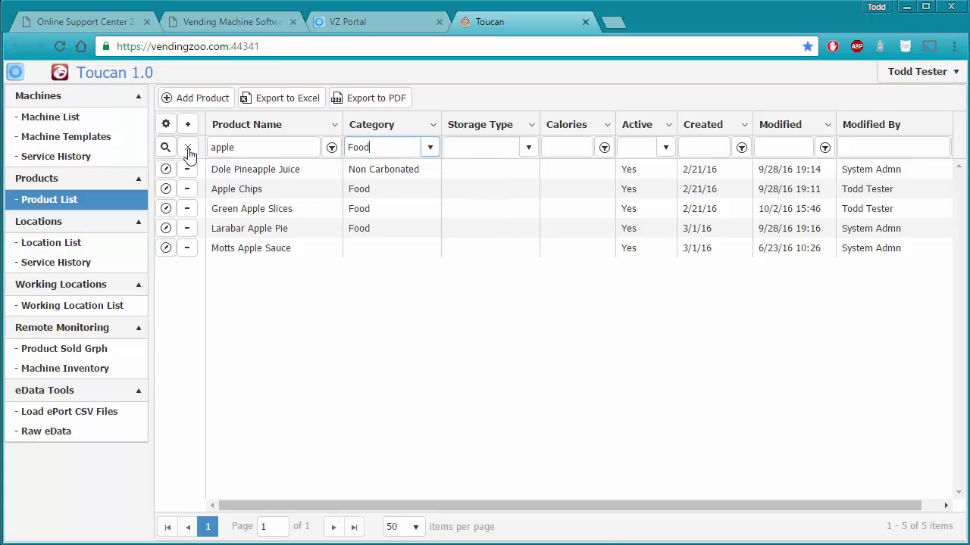
{"action": "left_click", "coordinate": [165, 148]}
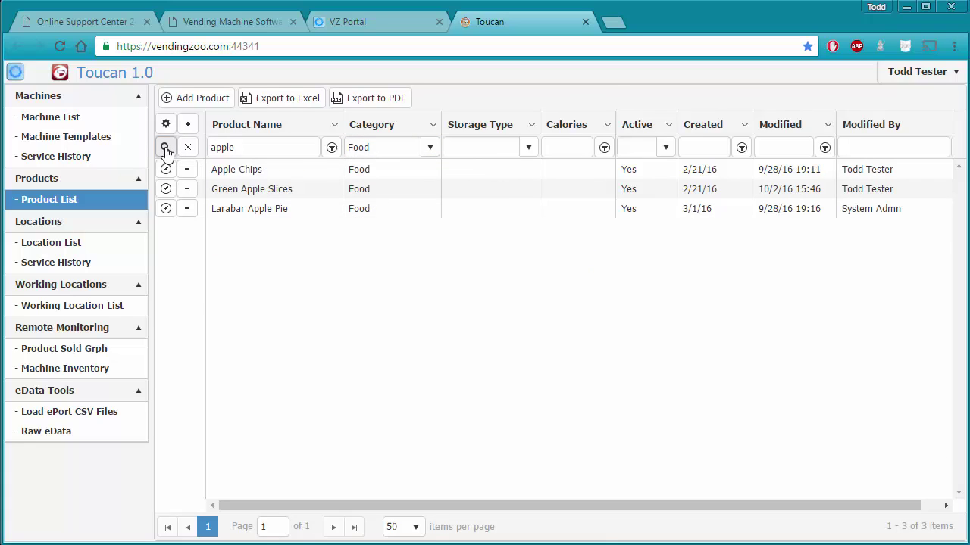
Set the Product Name condition to Does not contain, blank out the Category filter, and apply the filters.
{"action": "left_click", "coordinate": [332, 149]}
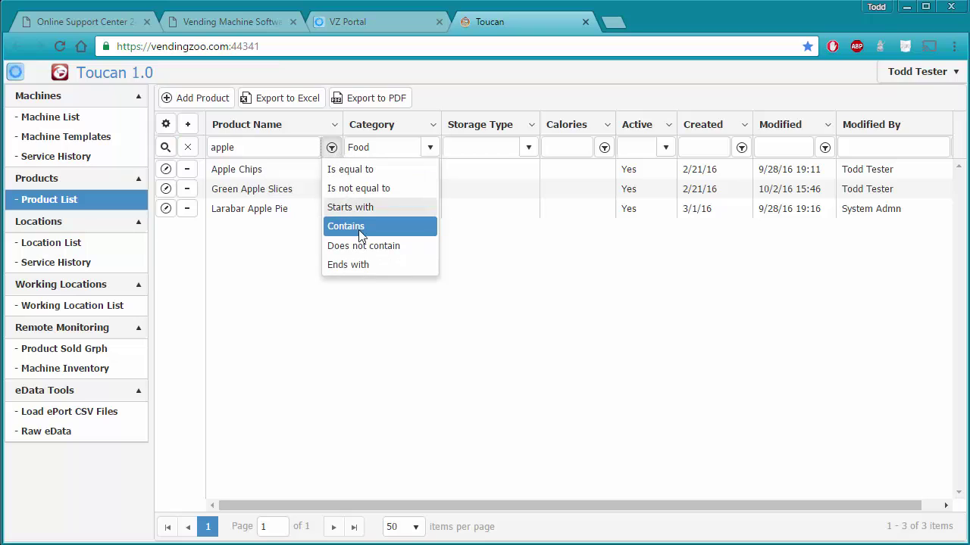
{"action": "left_click", "coordinate": [381, 248]}
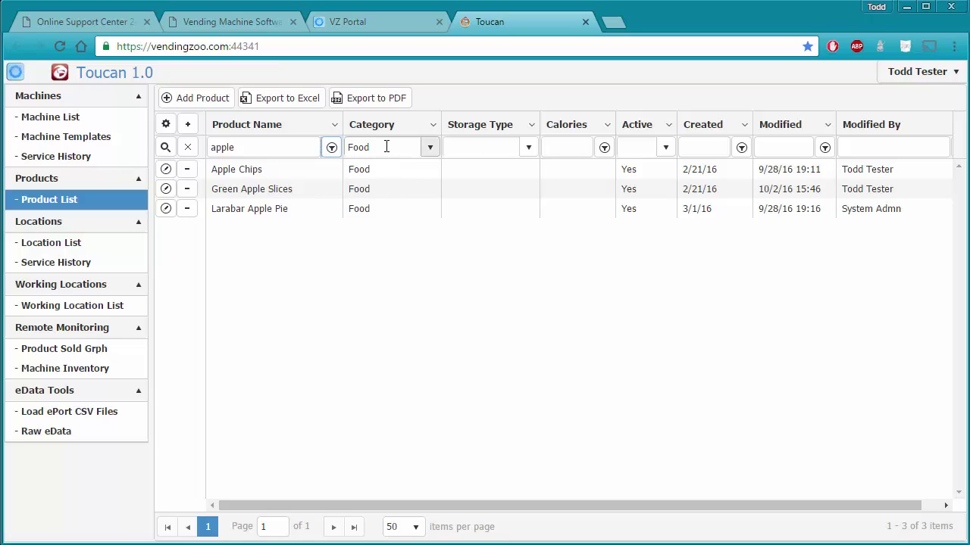
{"action": "left_click", "coordinate": [431, 148]}
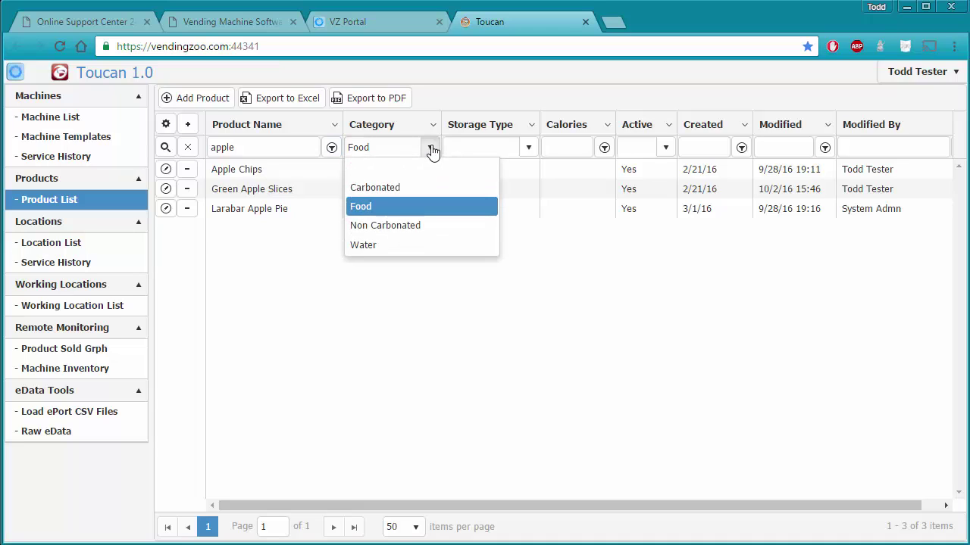
{"action": "left_click", "coordinate": [378, 173]}
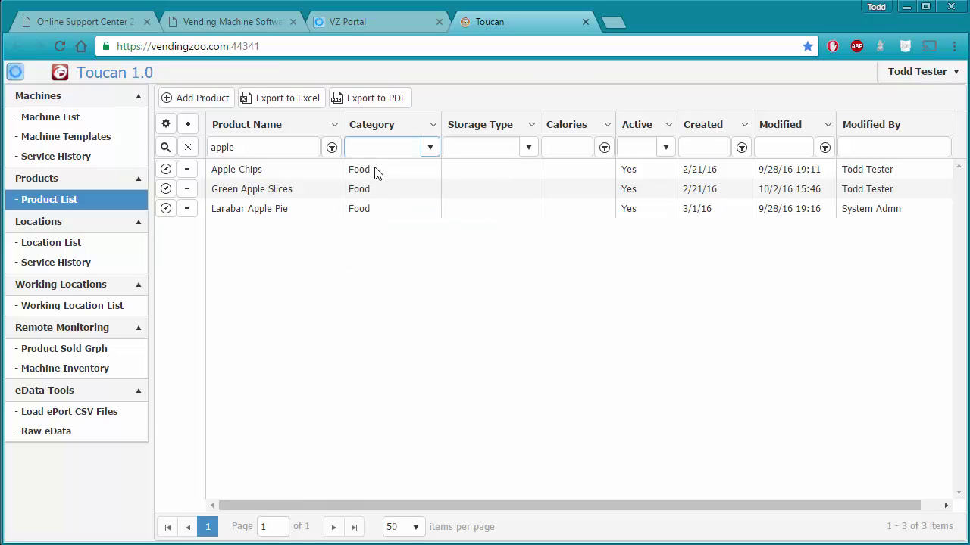
{"action": "left_click", "coordinate": [166, 149]}
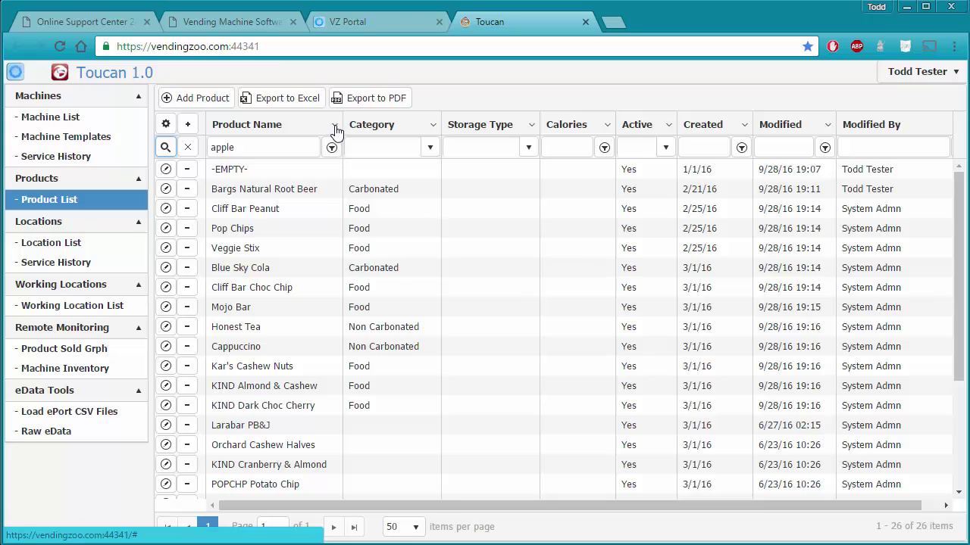
Hide the Modified By, Modified, Created and Active columns in the product list.
{"action": "left_click", "coordinate": [431, 129]}
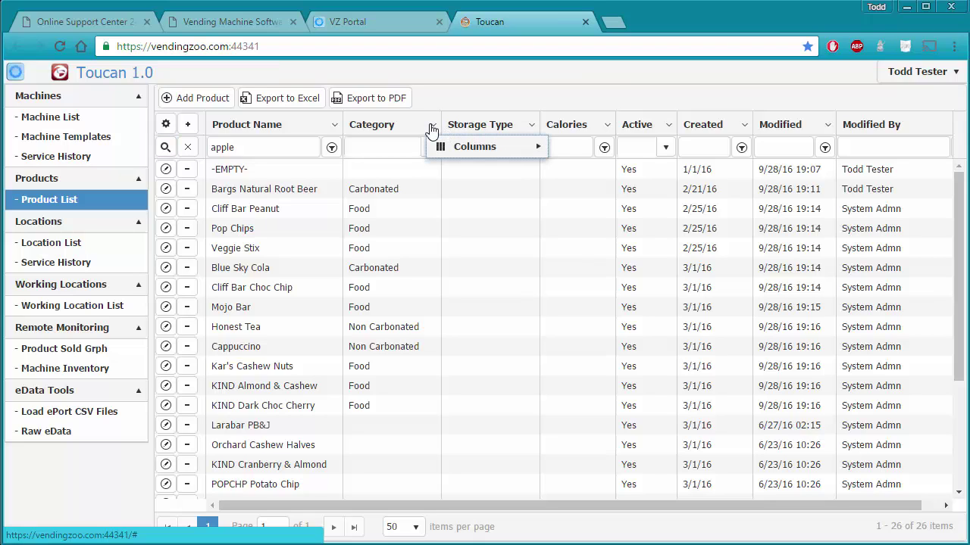
{"action": "mouse_move", "coordinate": [459, 147]}
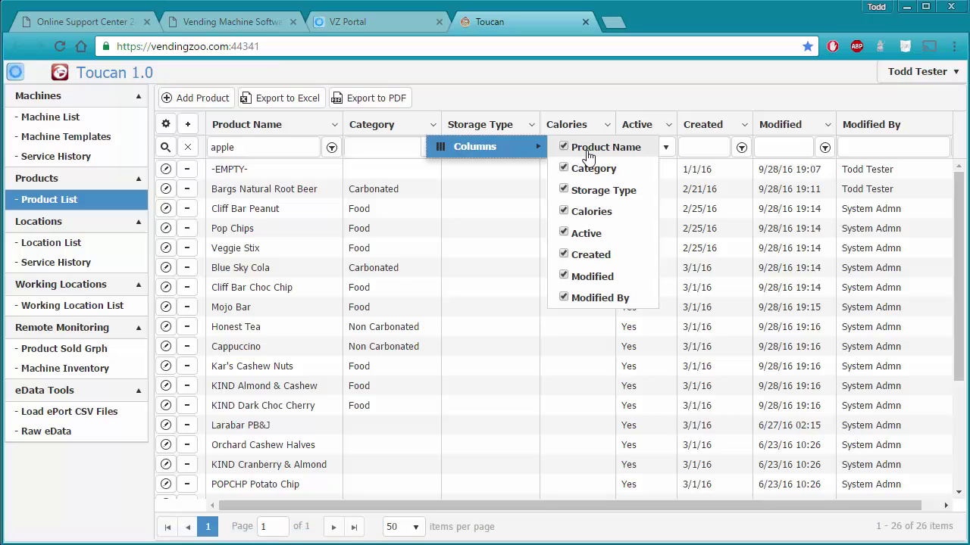
{"action": "left_click", "coordinate": [565, 297]}
{"action": "left_click", "coordinate": [567, 276]}
{"action": "left_click", "coordinate": [565, 256]}
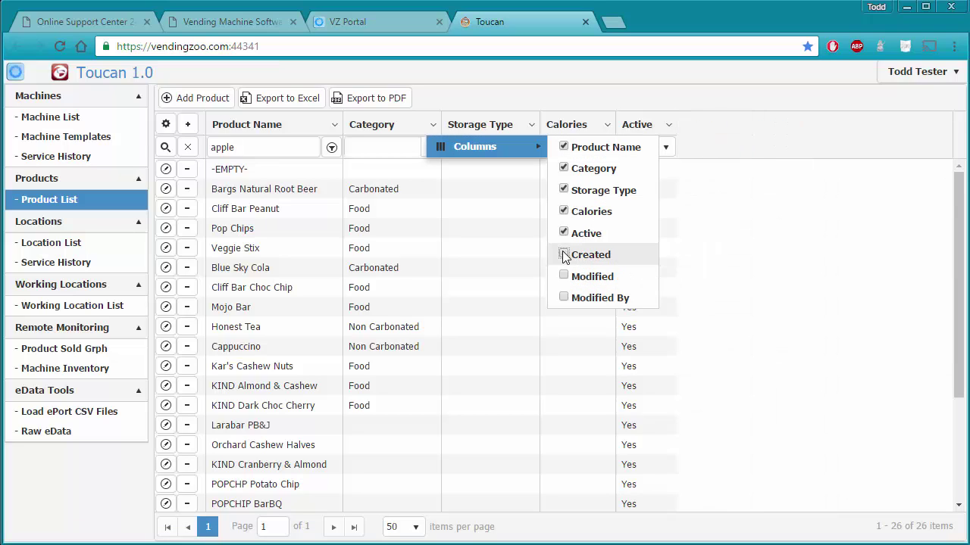
{"action": "left_click", "coordinate": [567, 232]}
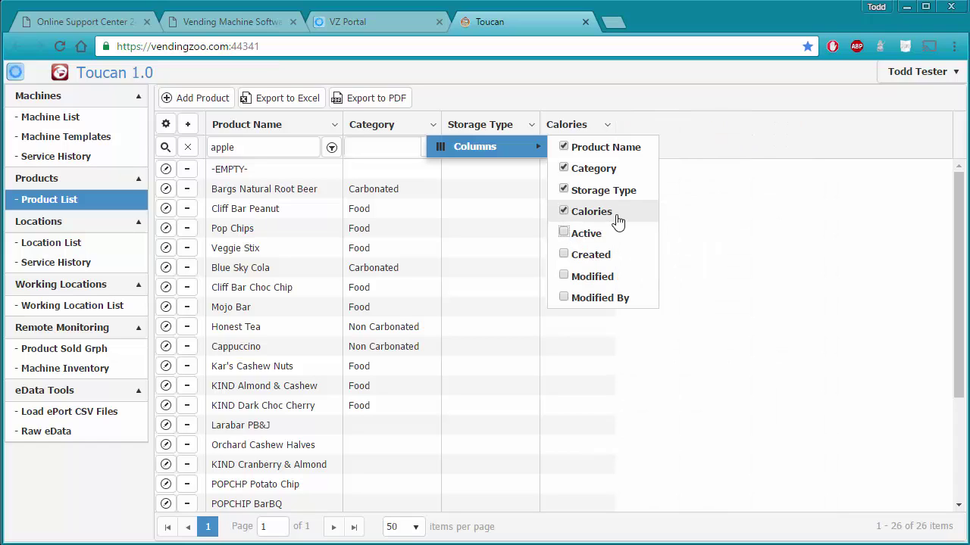
{"action": "left_click", "coordinate": [720, 246]}
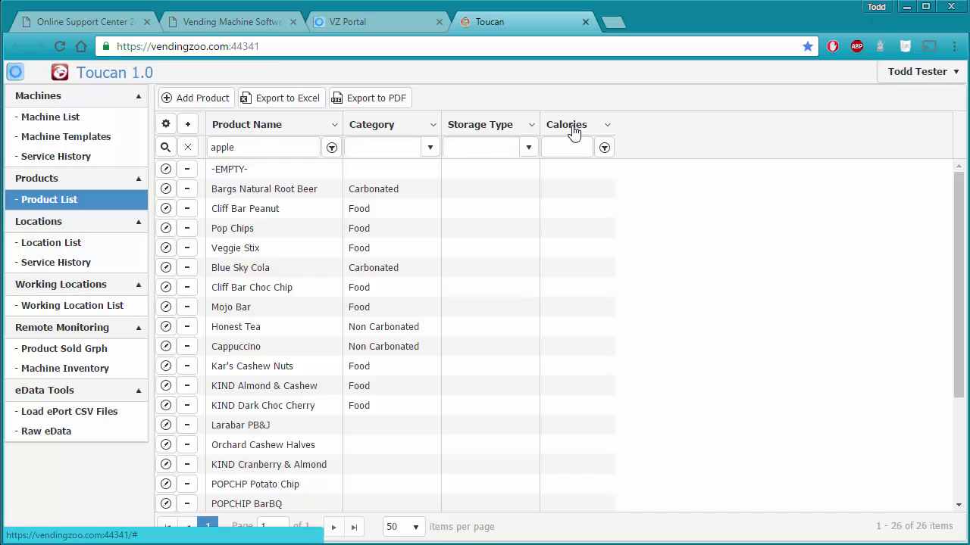
Move the Calories column directly after Product Name and widen the Product Name column.
{"action": "left_click_drag", "start_coordinate": [574, 132], "coordinate": [351, 129]}
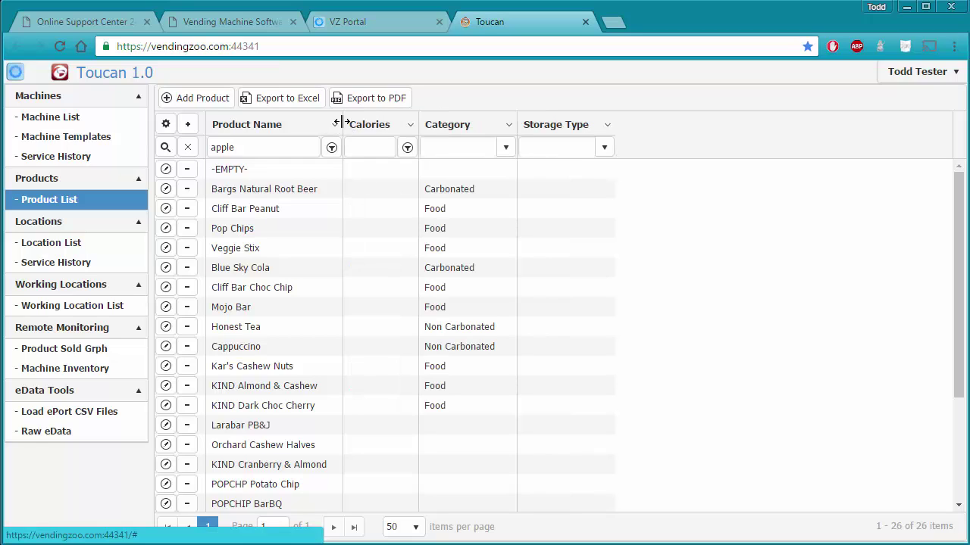
{"action": "left_click_drag", "start_coordinate": [341, 121], "coordinate": [407, 122]}
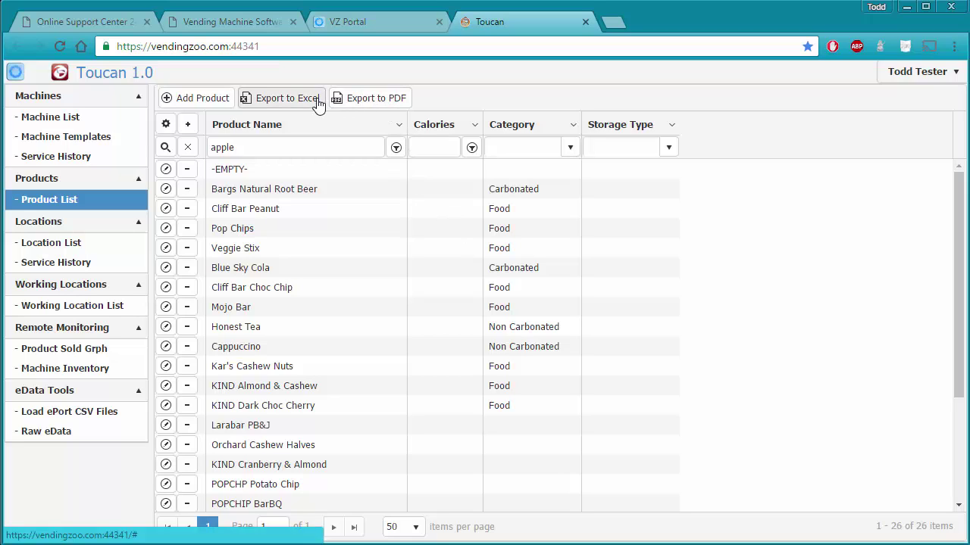
Export the filtered product list to a PDF named NoAppleProducts.pdf on the Desktop and view the exported file.
{"action": "left_click", "coordinate": [385, 99]}
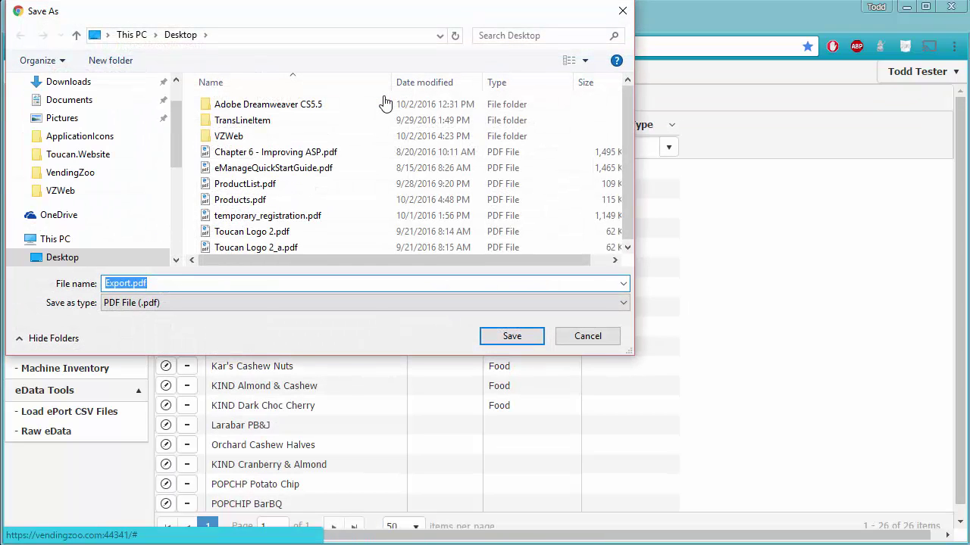
{"action": "double_click", "coordinate": [127, 283]}
{"action": "type", "text": "NoApple"}
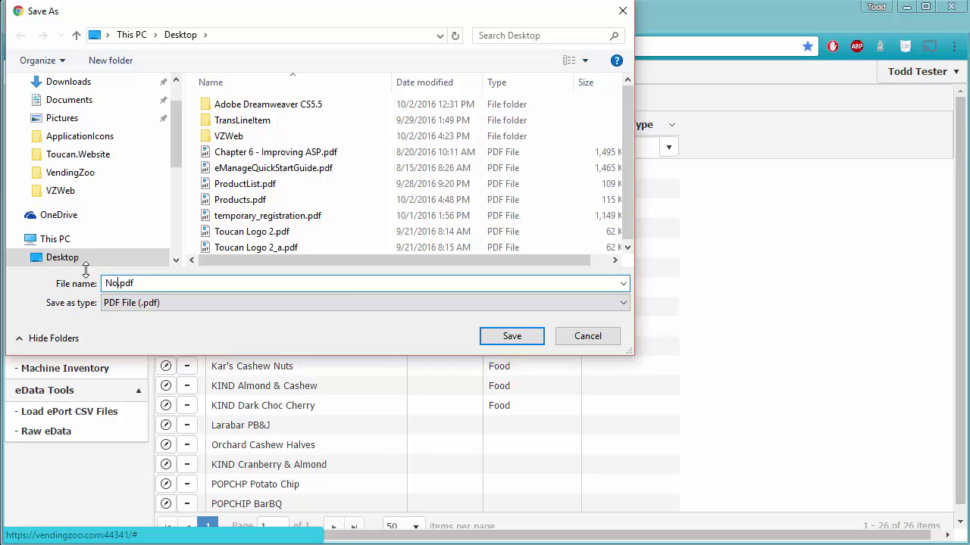
{"action": "type", "text": "Products"}
{"action": "left_click", "coordinate": [511, 337]}
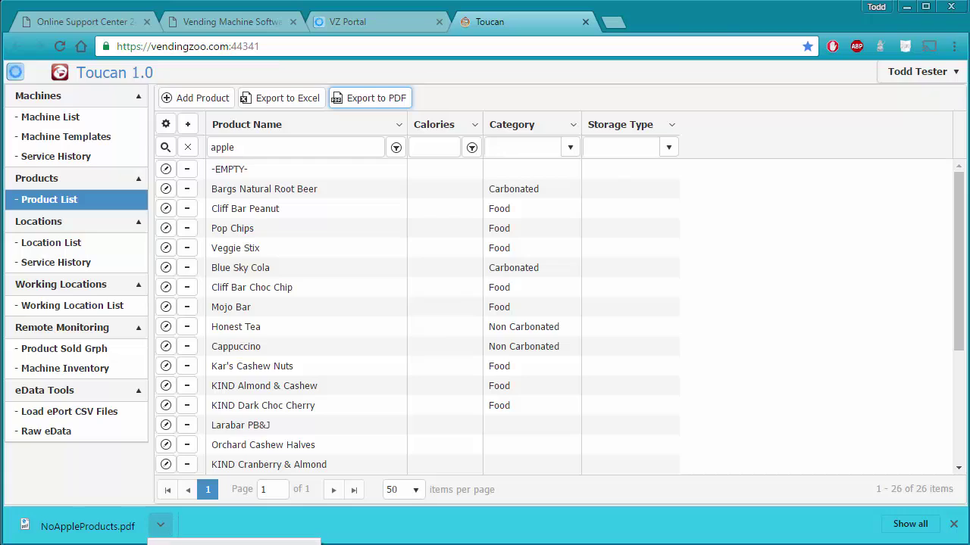
{"action": "left_click", "coordinate": [160, 528]}
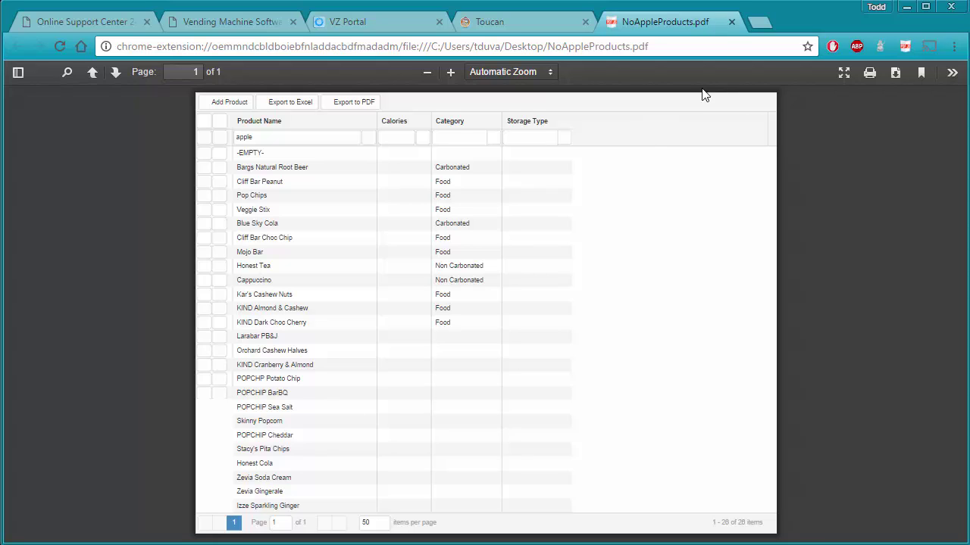
{"action": "left_click", "coordinate": [732, 22]}
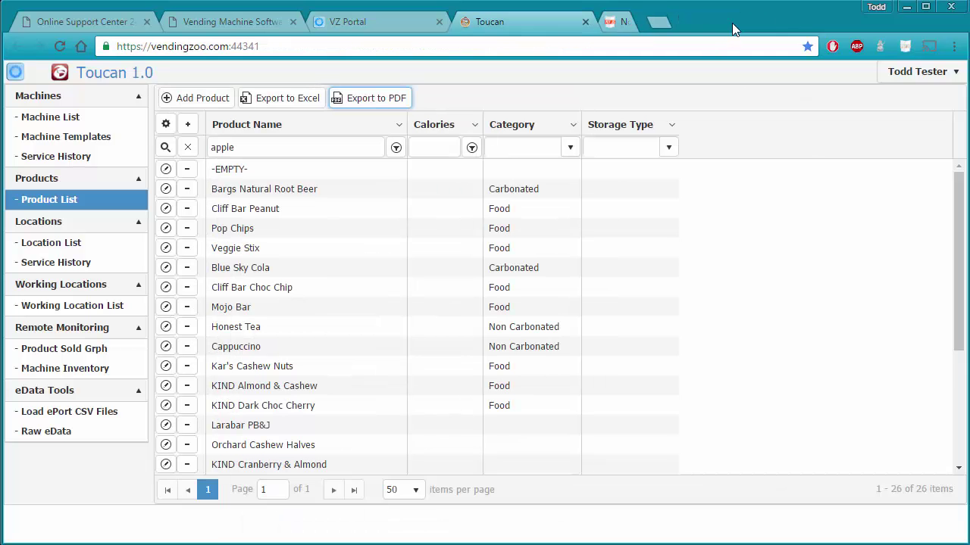
Export the filtered product list to an Excel workbook named NoAppleProducts.xlsx on the Desktop.
{"action": "left_click", "coordinate": [293, 99]}
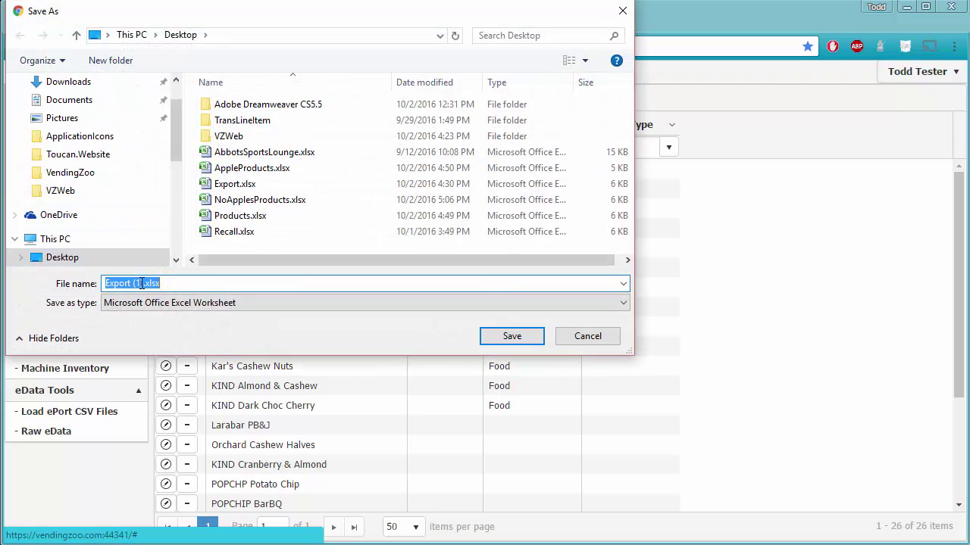
{"action": "left_click_drag", "start_coordinate": [143, 283], "coordinate": [91, 281]}
{"action": "key", "text": "BackSpace"}
{"action": "type", "text": "NoAp"}
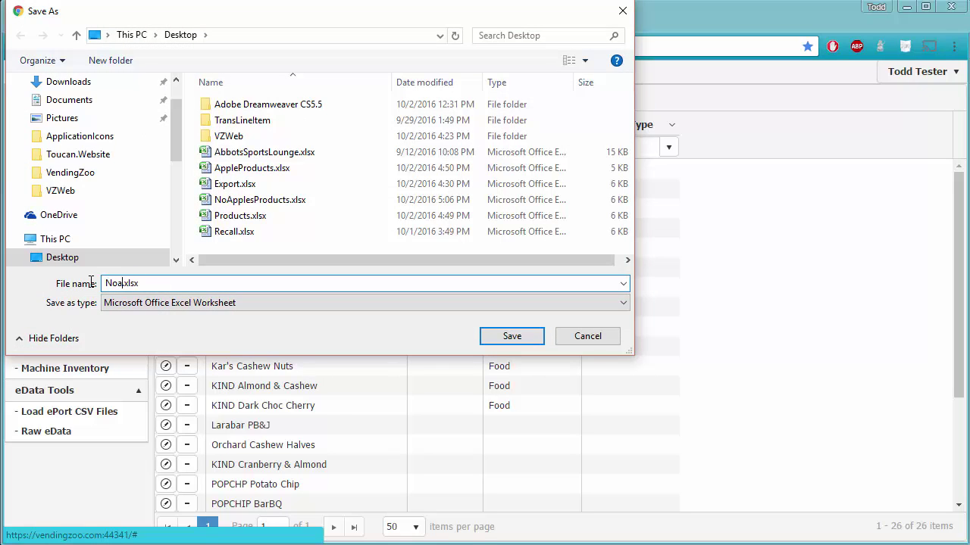
{"action": "type", "text": "pleProducts"}
{"action": "left_click", "coordinate": [511, 336]}
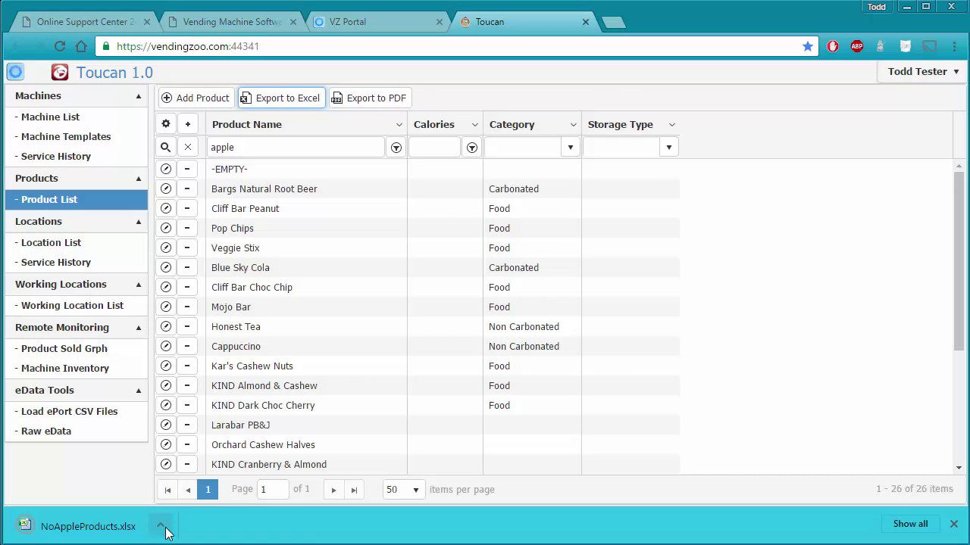
Open the exported NoAppleProducts.xlsx in Excel to check its columns and rows, and close it.
{"action": "left_click", "coordinate": [165, 531]}
{"action": "left_click", "coordinate": [175, 540]}
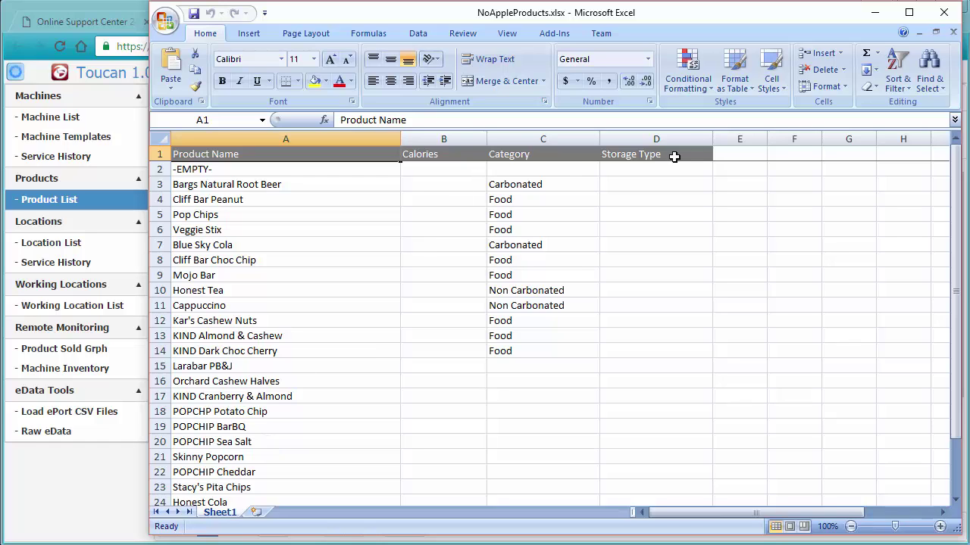
{"action": "left_click", "coordinate": [943, 15]}
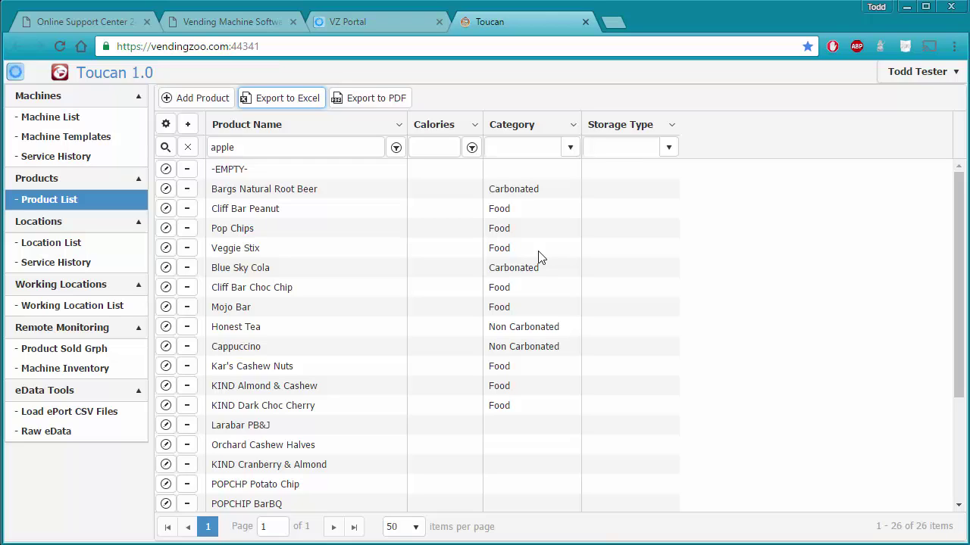
Show the Active, Created, Modified and Modified By columns in the product list again.
{"action": "left_click", "coordinate": [399, 127]}
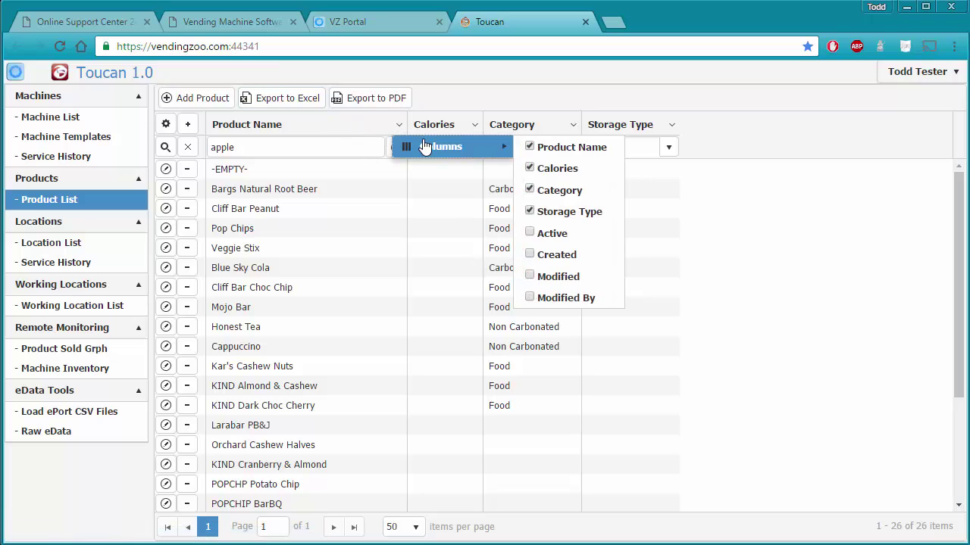
{"action": "mouse_move", "coordinate": [458, 152]}
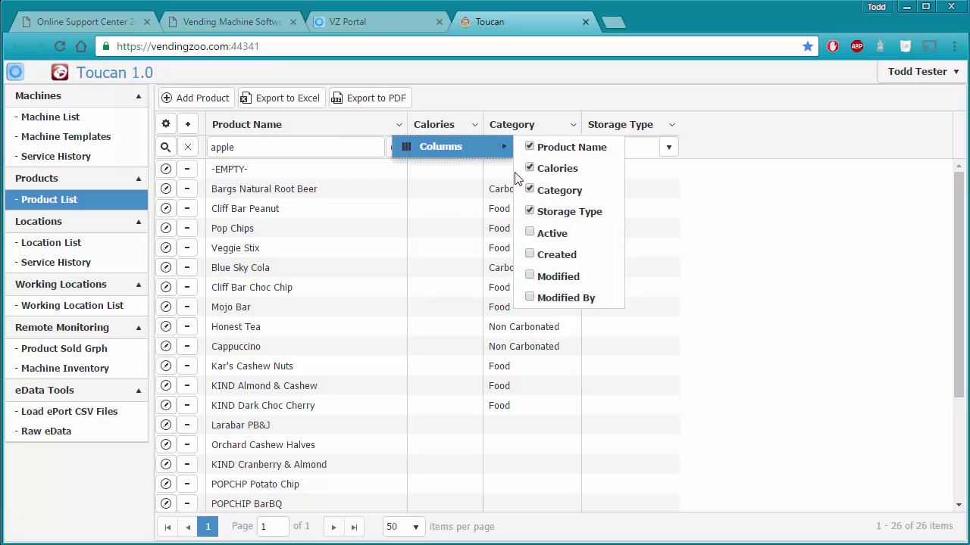
{"action": "left_click", "coordinate": [531, 233]}
{"action": "left_click", "coordinate": [532, 256]}
{"action": "left_click", "coordinate": [532, 278]}
{"action": "left_click", "coordinate": [533, 298]}
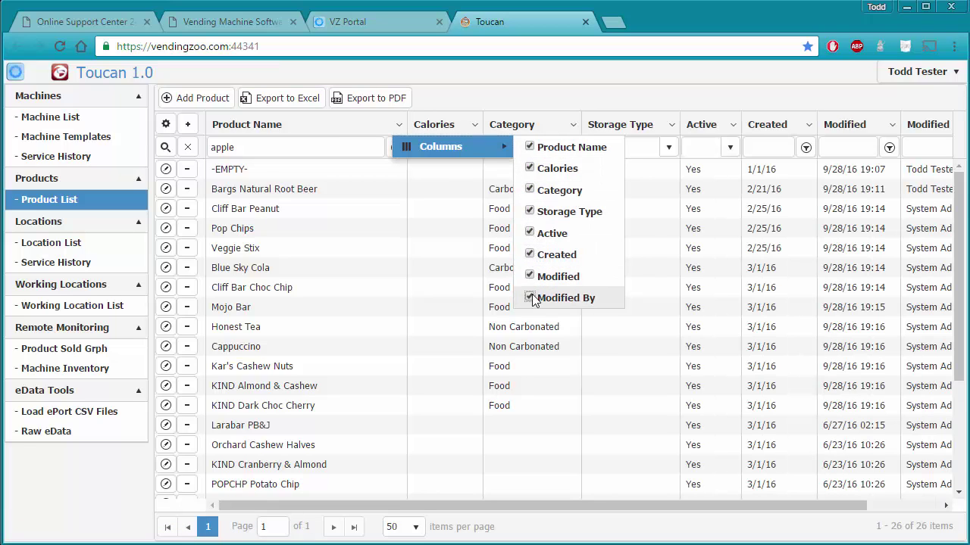
{"action": "left_click", "coordinate": [329, 199]}
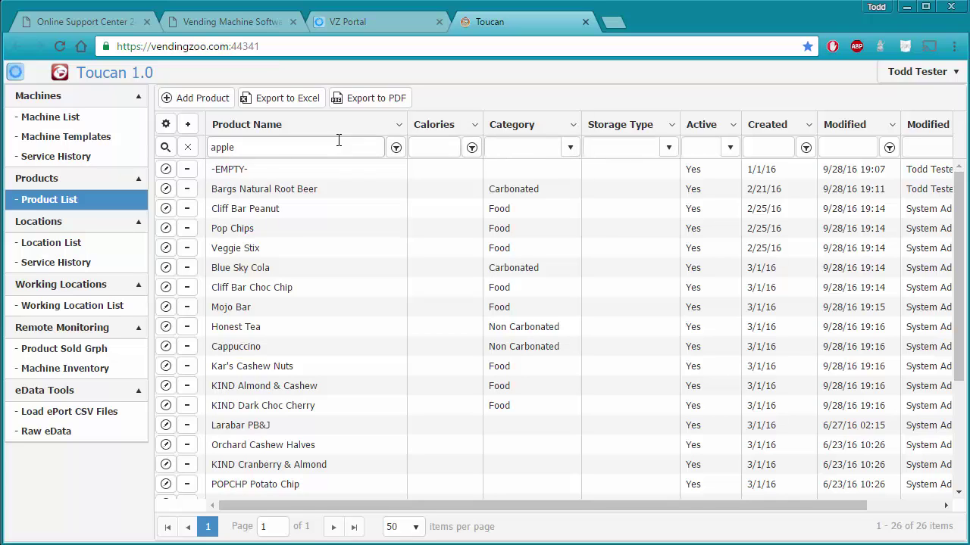
Clear all filters and reload the full product list.
{"action": "left_click", "coordinate": [188, 148]}
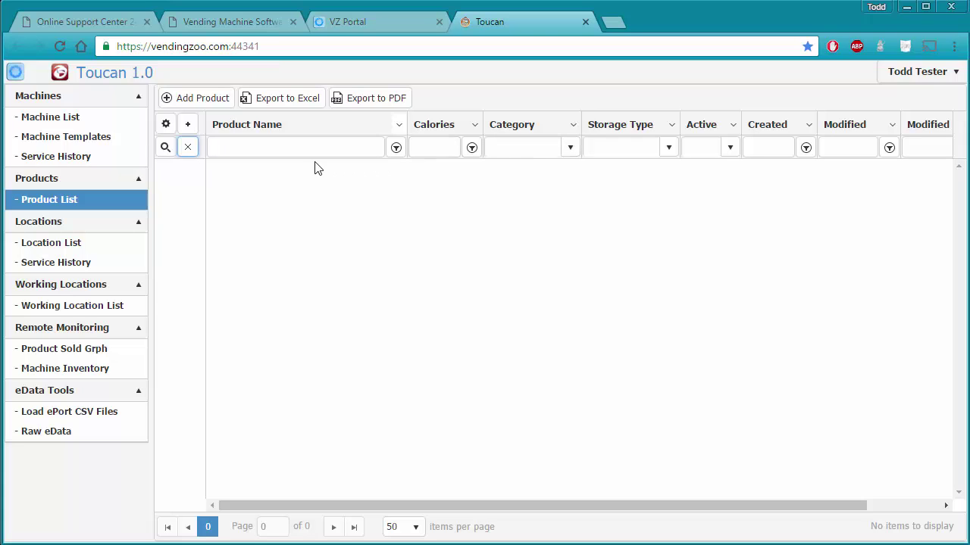
{"action": "left_click", "coordinate": [165, 148]}
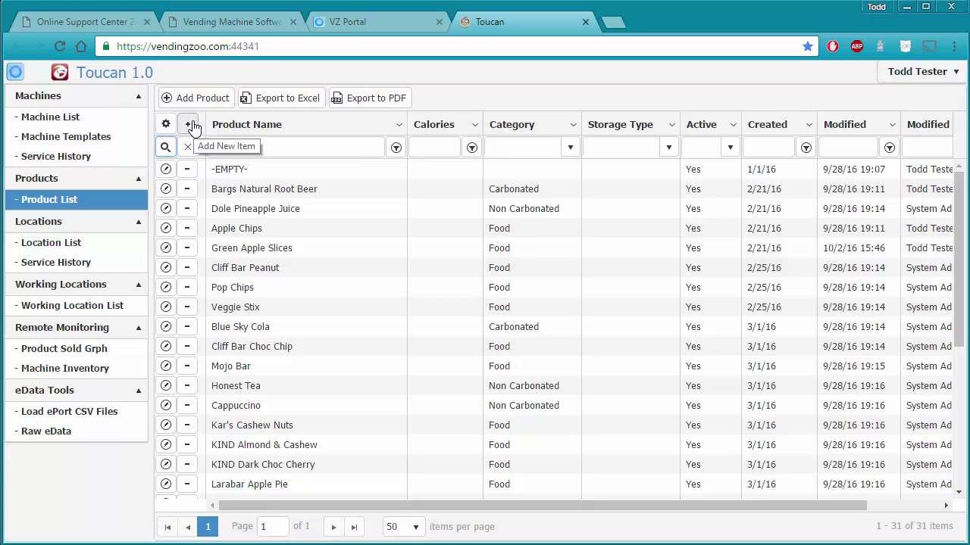
Add a product named "Todds New Product" and save it.
{"action": "left_click", "coordinate": [189, 125]}
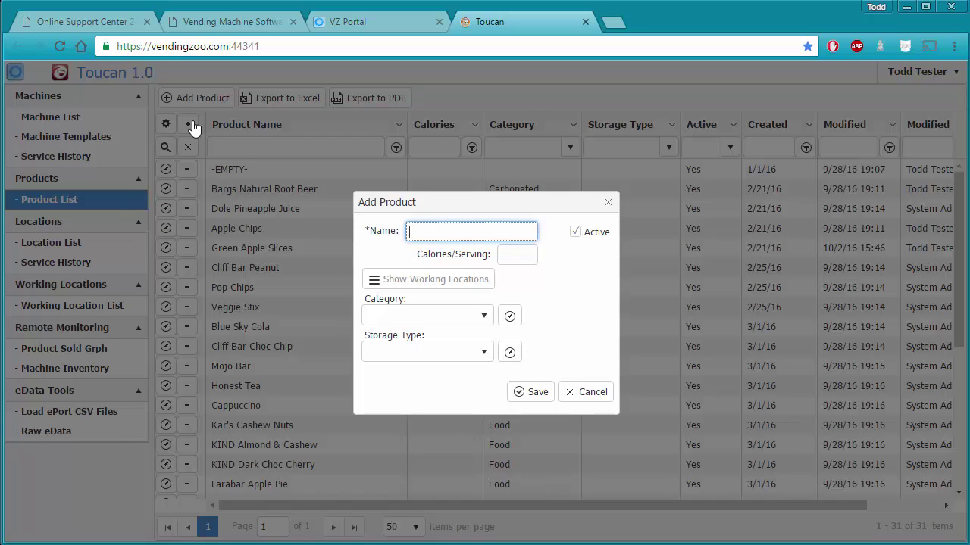
{"action": "type", "text": "Todds New Product"}
{"action": "left_click", "coordinate": [532, 392]}
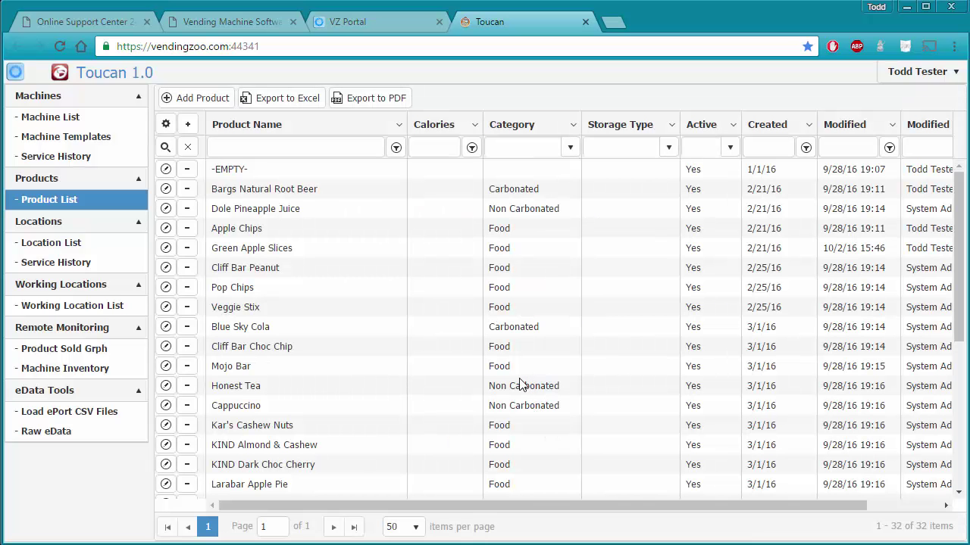
Rename the newly added product at the end of the list as "A Todds New Product" and save it.
{"action": "scroll", "coordinate": [966, 356], "scroll_direction": "down", "scroll_amount": 2}
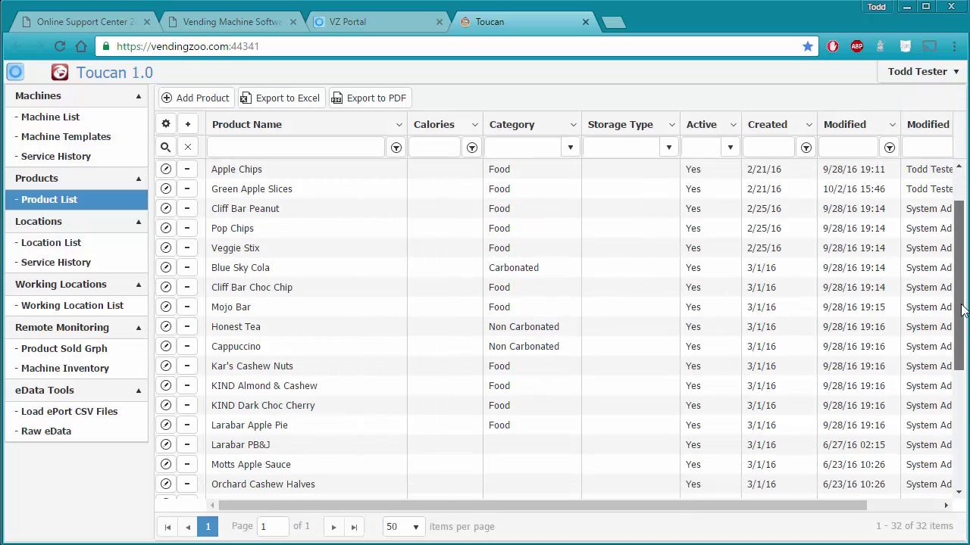
{"action": "left_click_drag", "start_coordinate": [966, 356], "coordinate": [966, 432]}
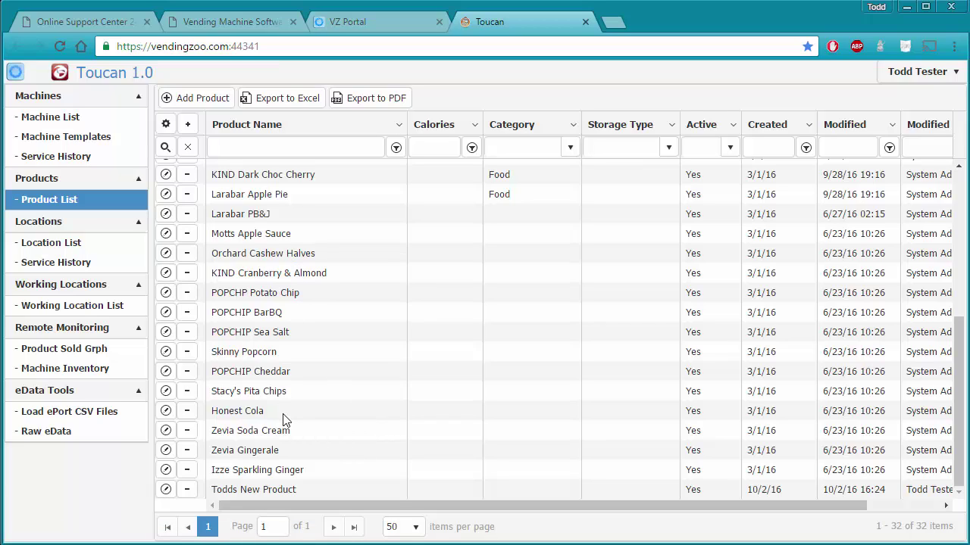
{"action": "left_click", "coordinate": [166, 490]}
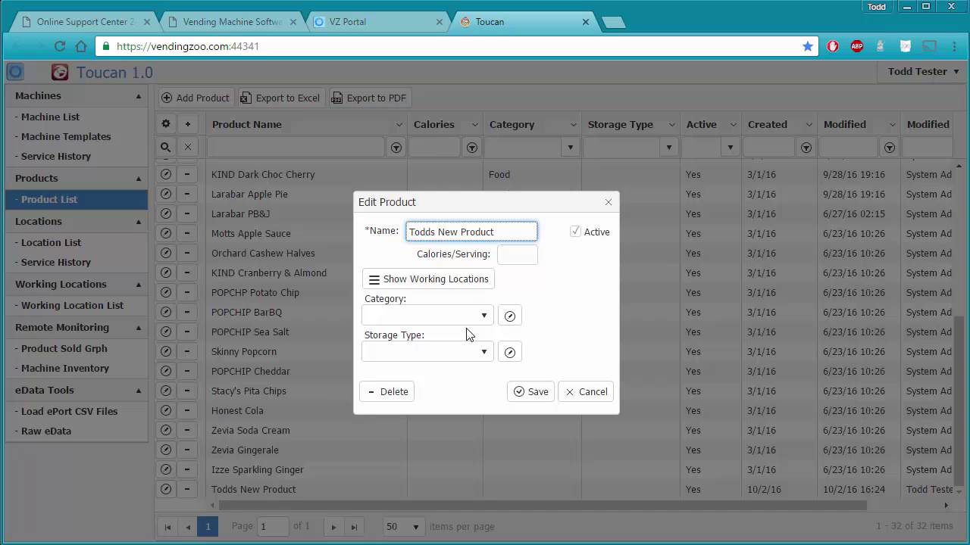
{"action": "type", "text": "A"}
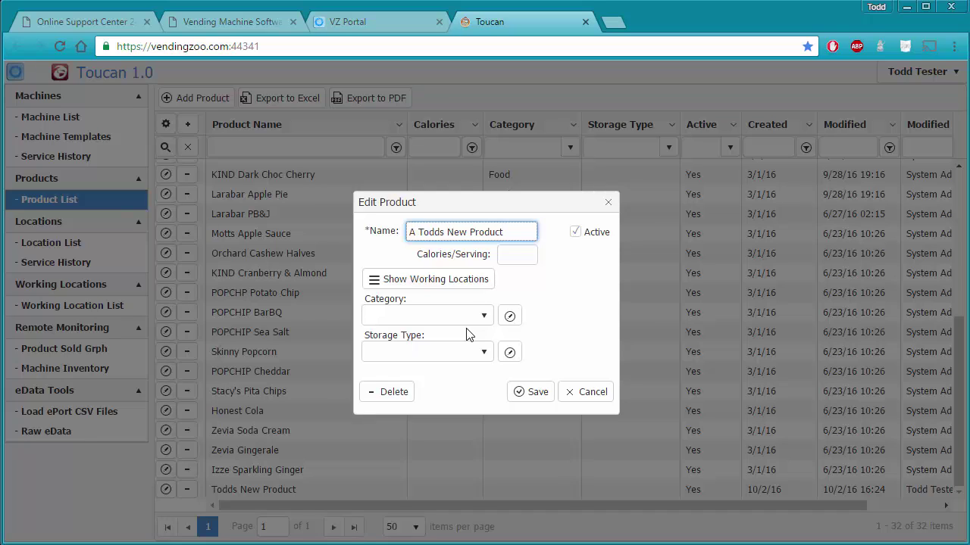
{"action": "left_click", "coordinate": [534, 399]}
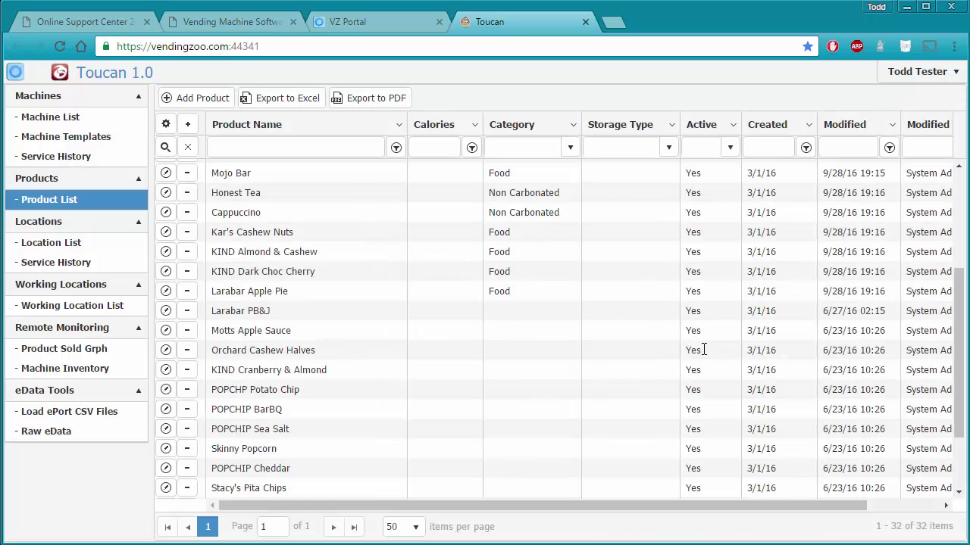
Sort the product list by Product Name in ascending order and check where the renamed product is listed.
{"action": "scroll", "coordinate": [962, 322], "scroll_direction": "down", "scroll_amount": 3}
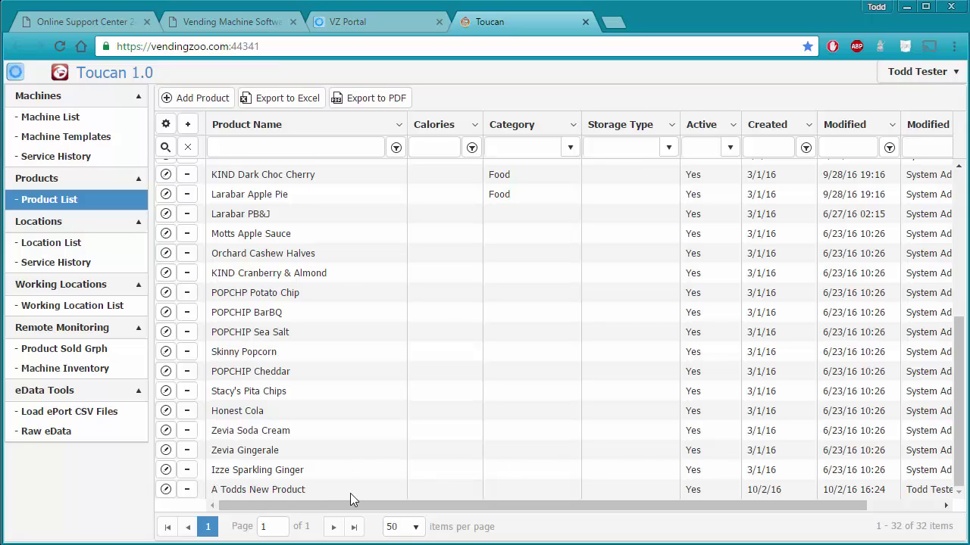
{"action": "left_click", "coordinate": [265, 130]}
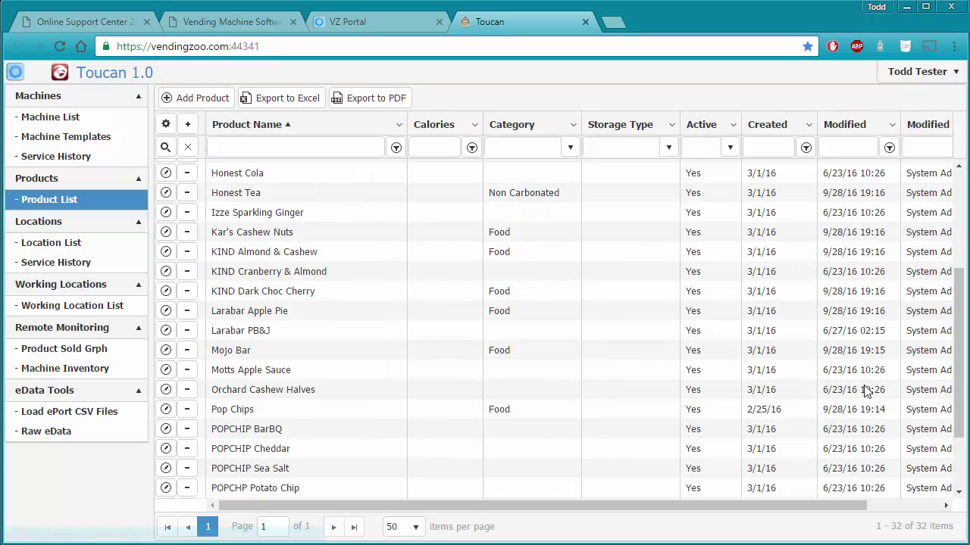
{"action": "left_click_drag", "start_coordinate": [953, 385], "coordinate": [951, 266]}
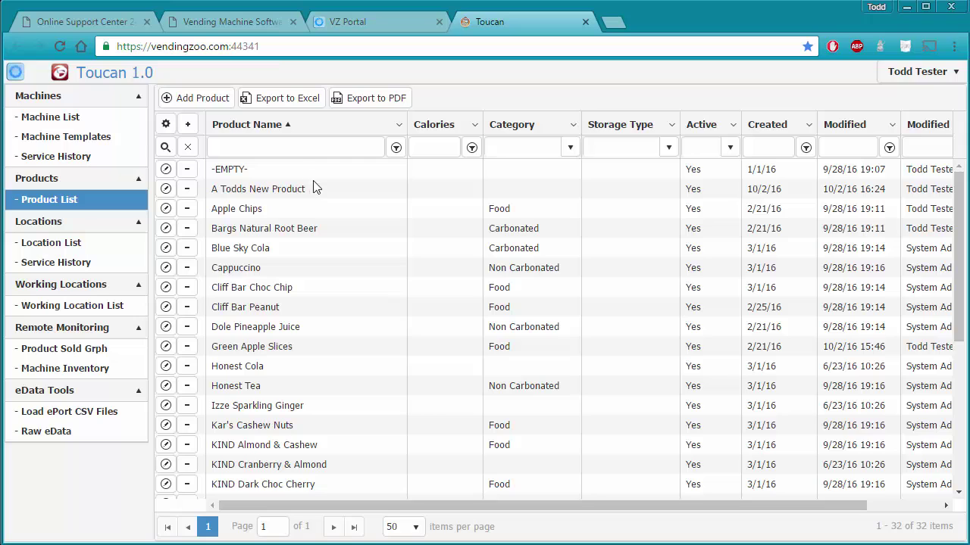
View the blank Add Product form and close it without saving.
{"action": "left_click", "coordinate": [199, 106]}
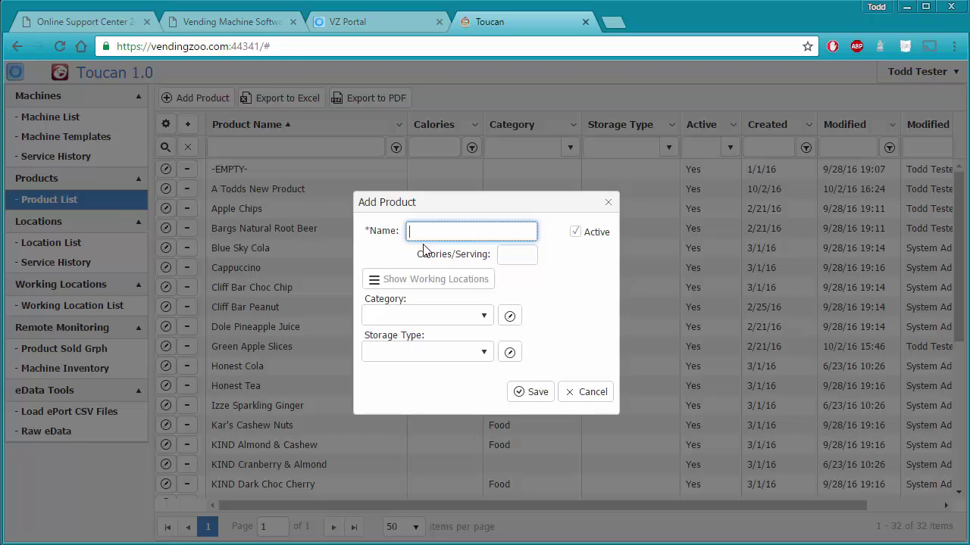
{"action": "left_click", "coordinate": [581, 394]}
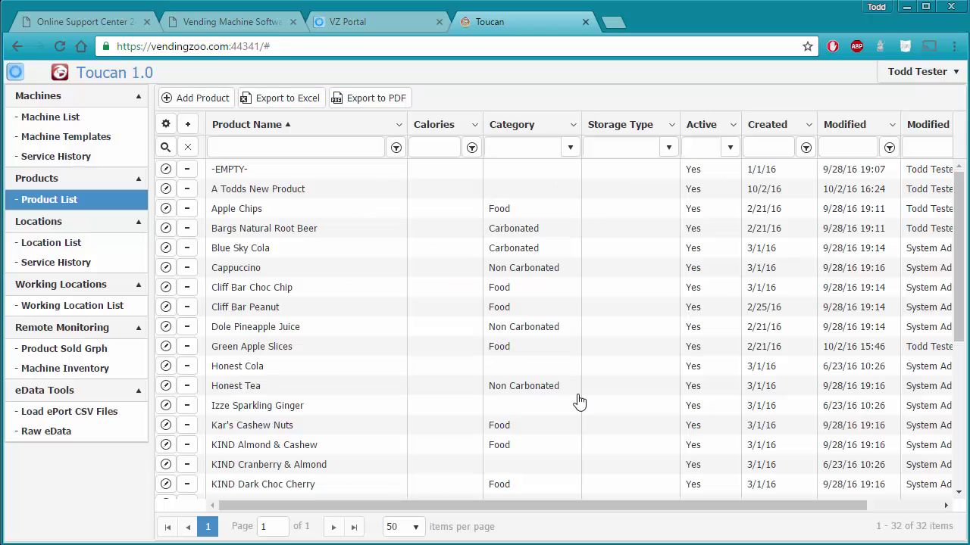
Delete the product "A Todds New Product" from the product list and confirm the deletion.
{"action": "left_click", "coordinate": [188, 191]}
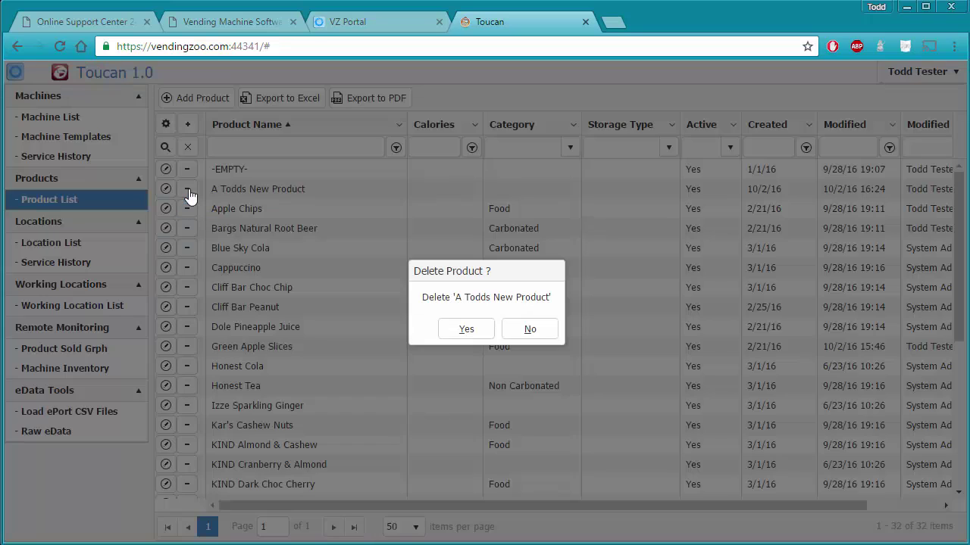
{"action": "left_click", "coordinate": [467, 331]}
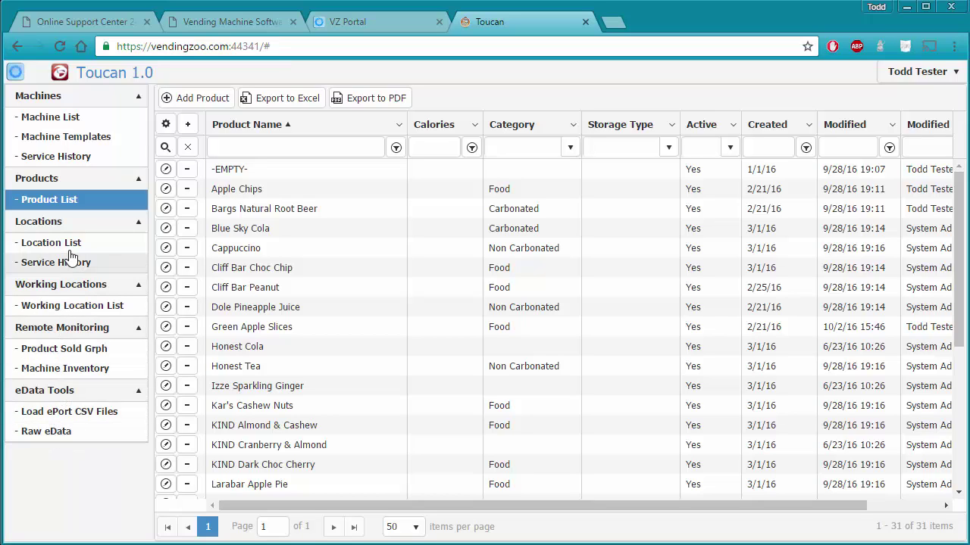
Look through the Machine List, Machine Templates, machine Service History, Product List, Location List and Working Location List pages.
{"action": "left_click", "coordinate": [50, 117]}
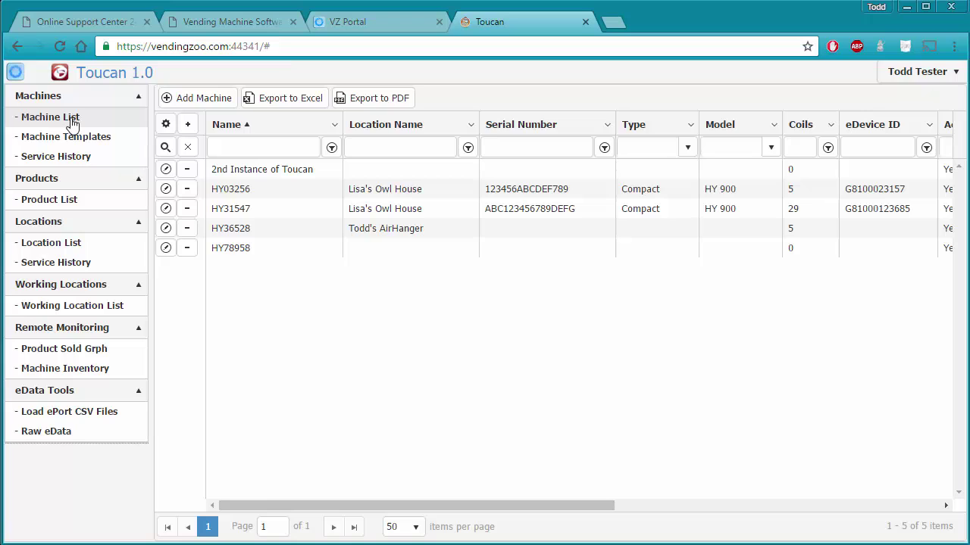
{"action": "left_click", "coordinate": [73, 121]}
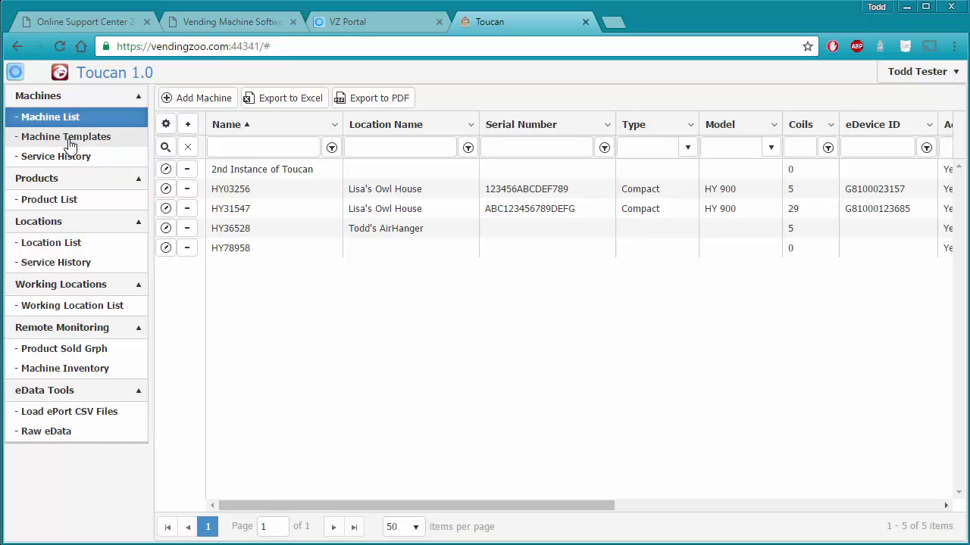
{"action": "left_click", "coordinate": [69, 142]}
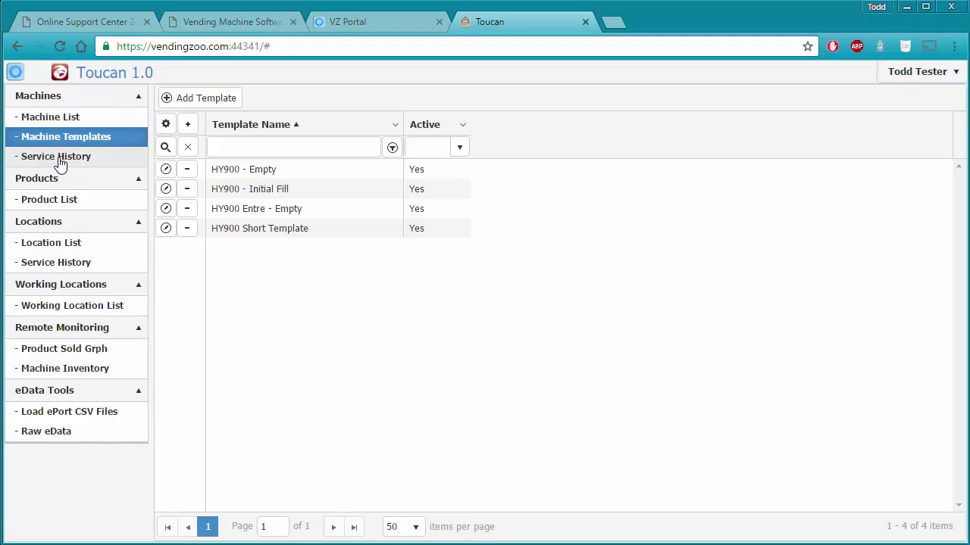
{"action": "left_click", "coordinate": [61, 160]}
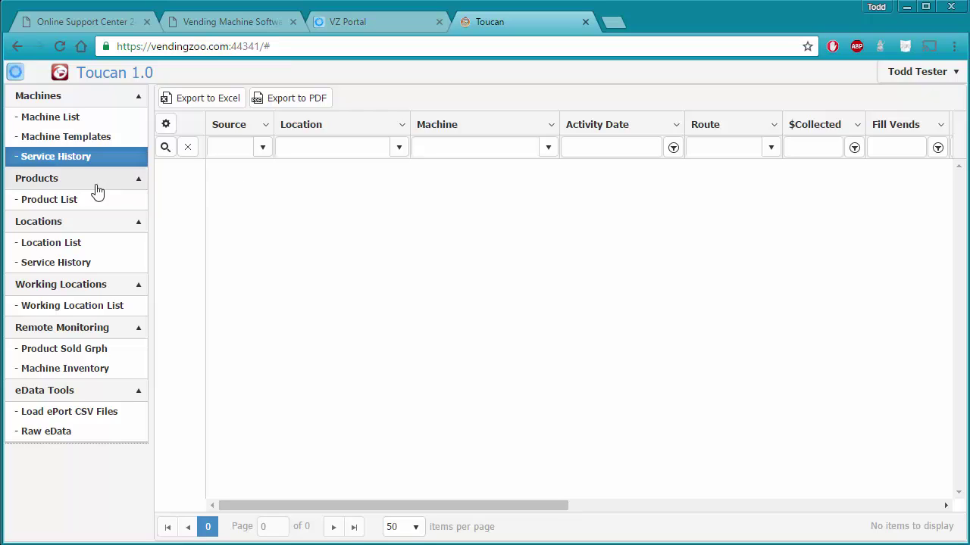
{"action": "left_click", "coordinate": [79, 201]}
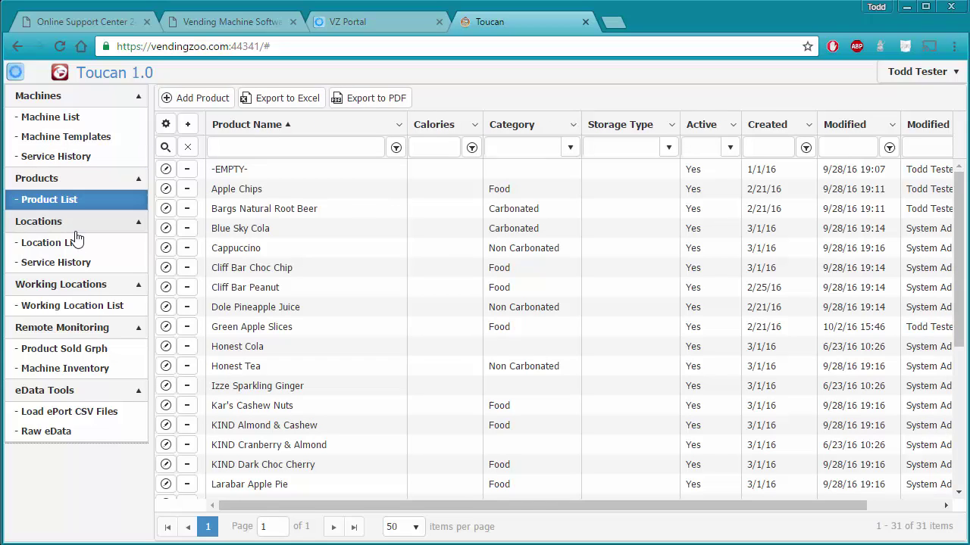
{"action": "left_click", "coordinate": [78, 244]}
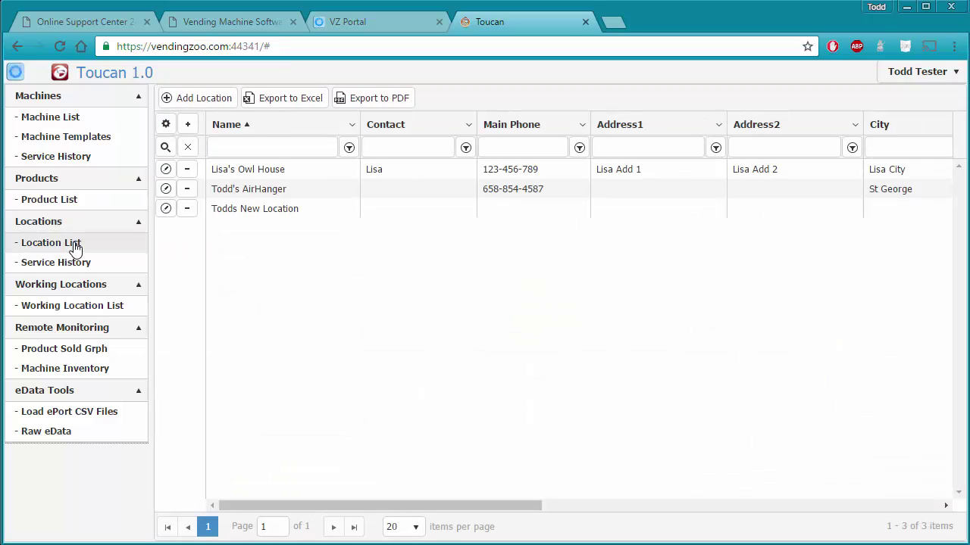
{"action": "left_click", "coordinate": [76, 246]}
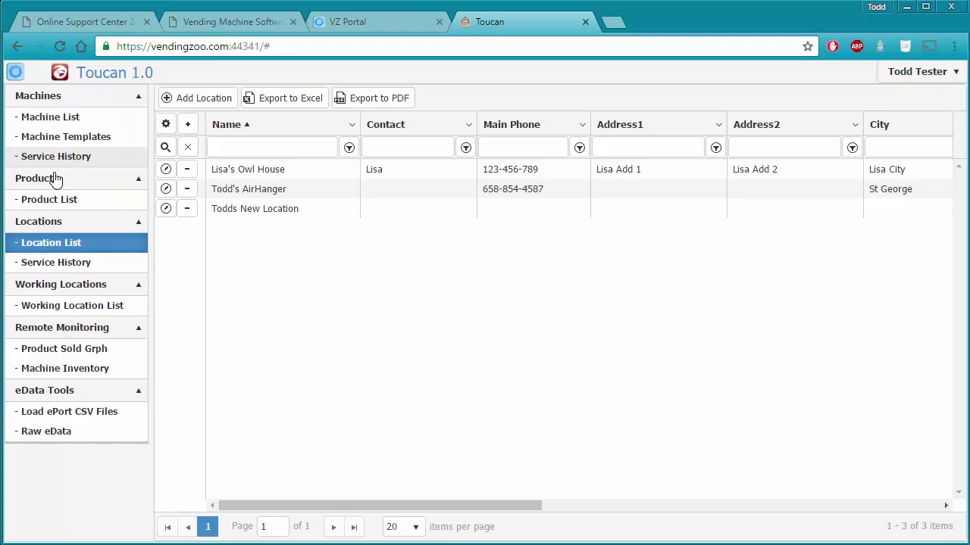
{"action": "left_click", "coordinate": [76, 309]}
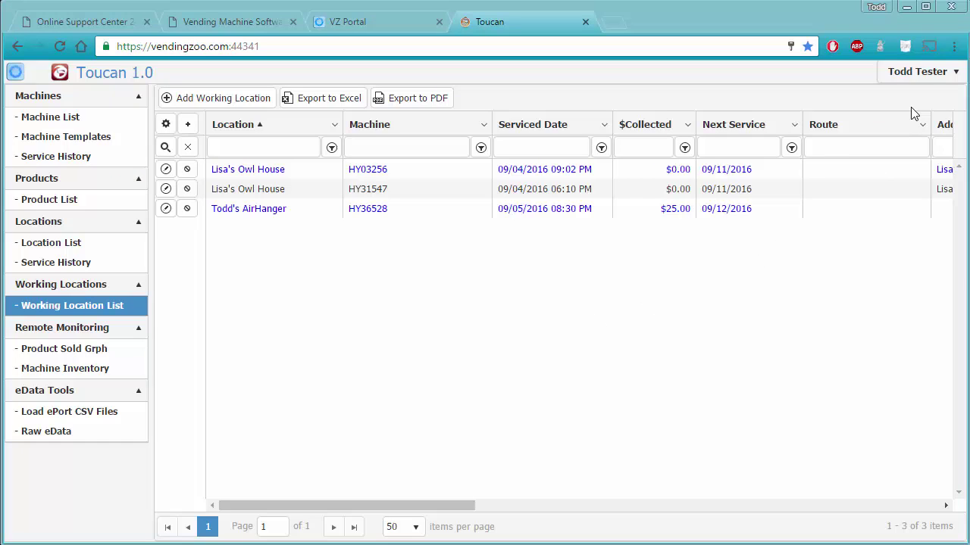
Change the application theme to Default.
{"action": "left_click", "coordinate": [920, 76]}
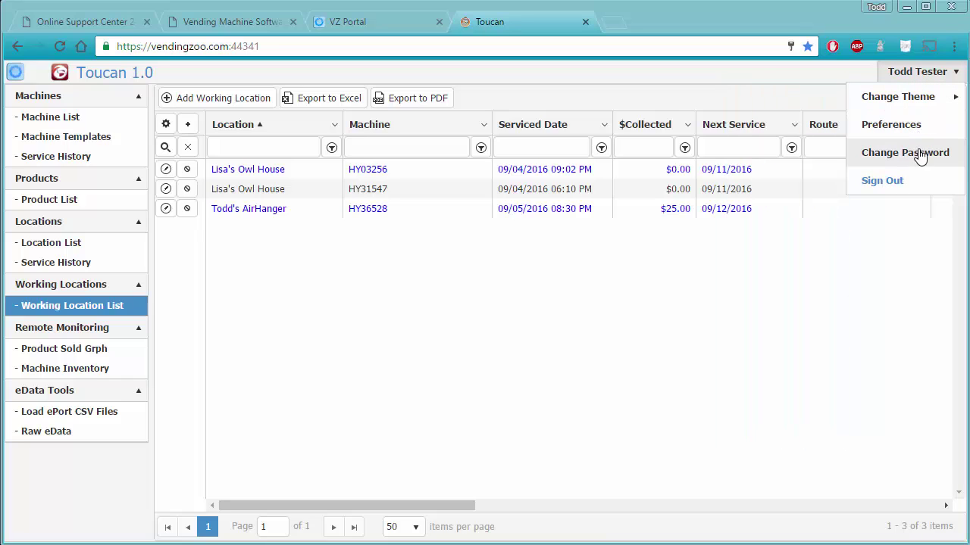
{"action": "mouse_move", "coordinate": [921, 101]}
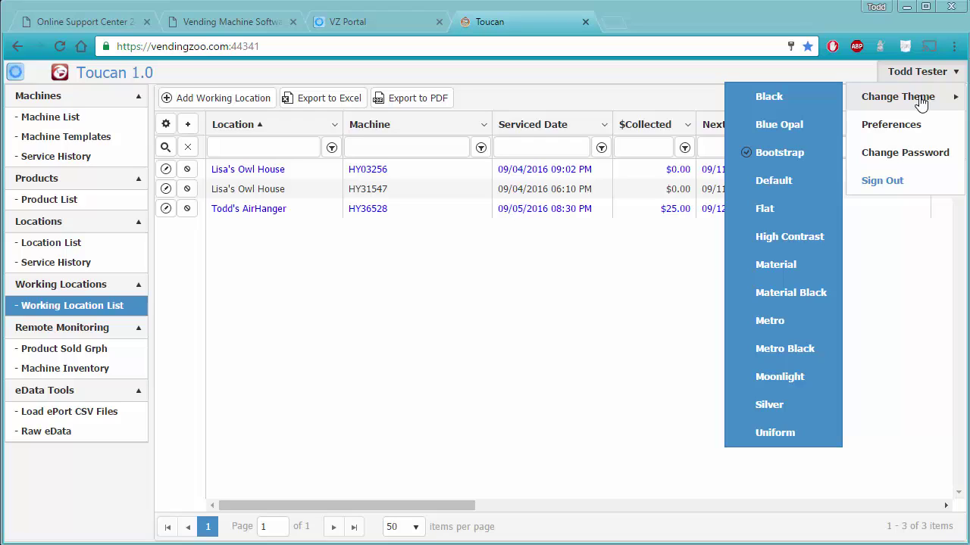
{"action": "left_click", "coordinate": [756, 180]}
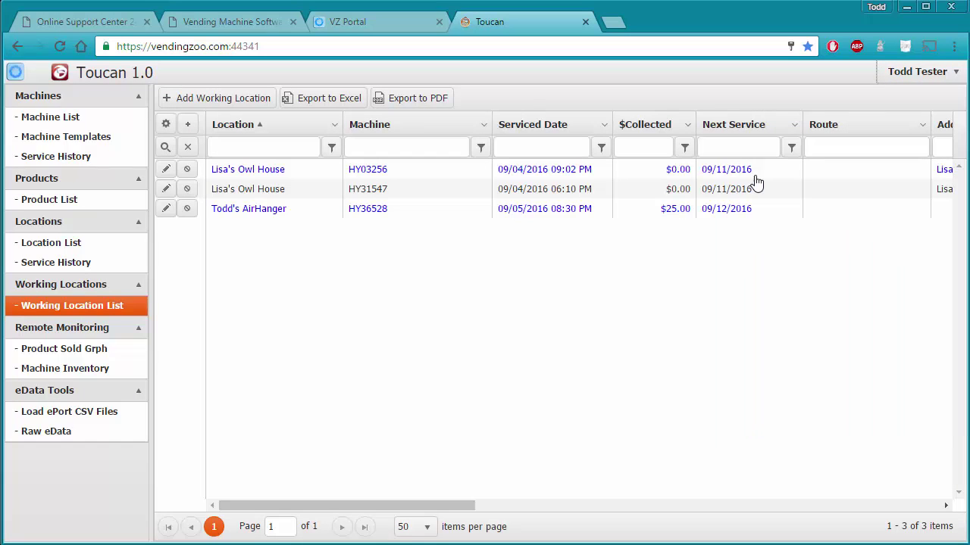
Try out the Metro and Metro Black themes and return to the Default theme.
{"action": "left_click", "coordinate": [927, 76]}
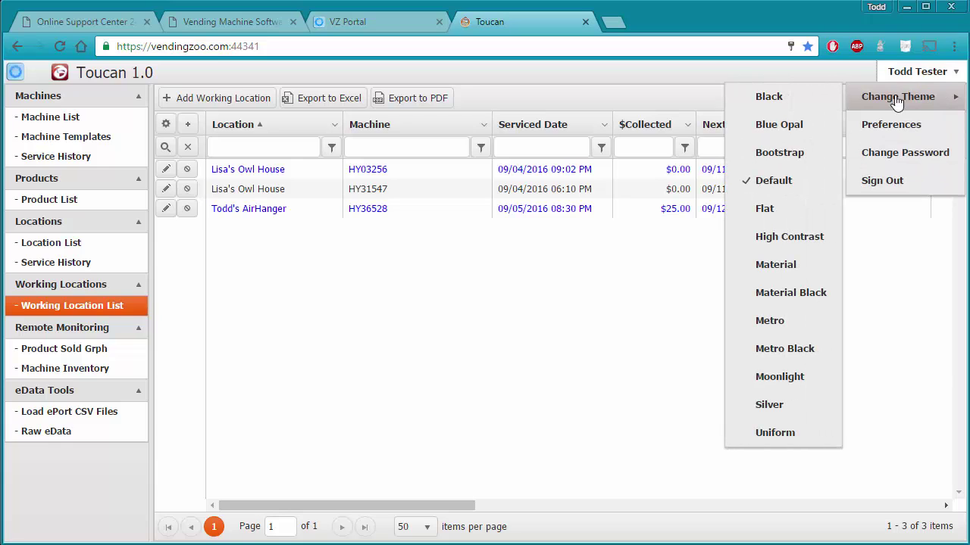
{"action": "left_click", "coordinate": [769, 320]}
{"action": "left_click", "coordinate": [955, 76]}
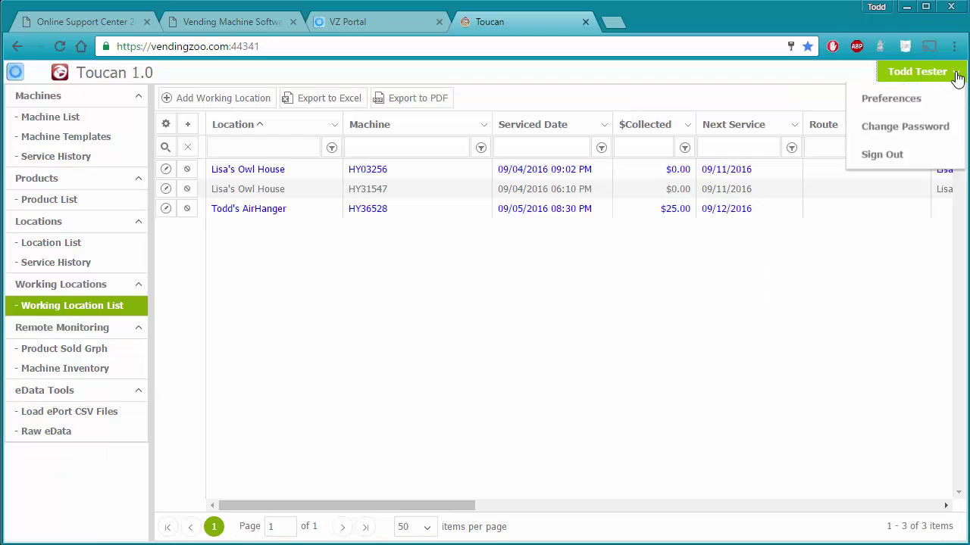
{"action": "mouse_move", "coordinate": [931, 99]}
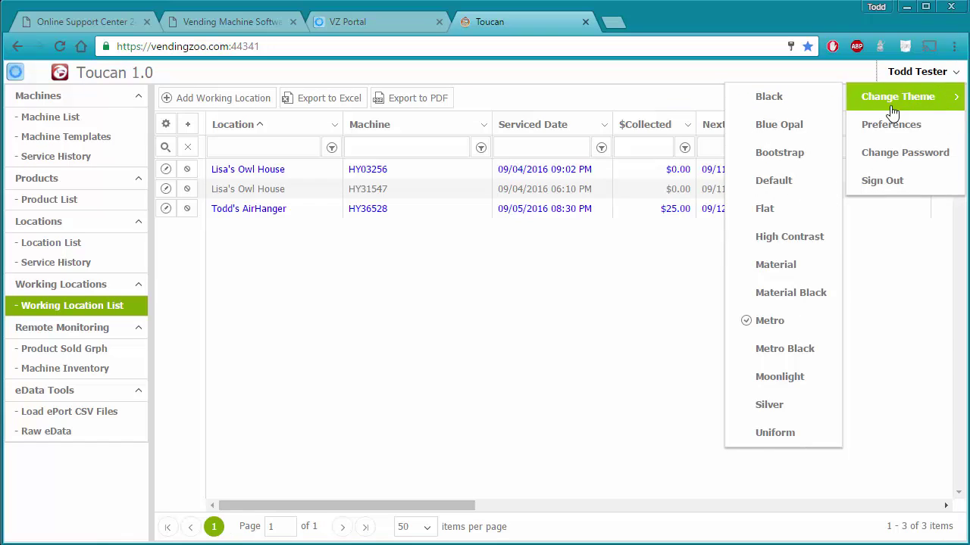
{"action": "left_click", "coordinate": [799, 350]}
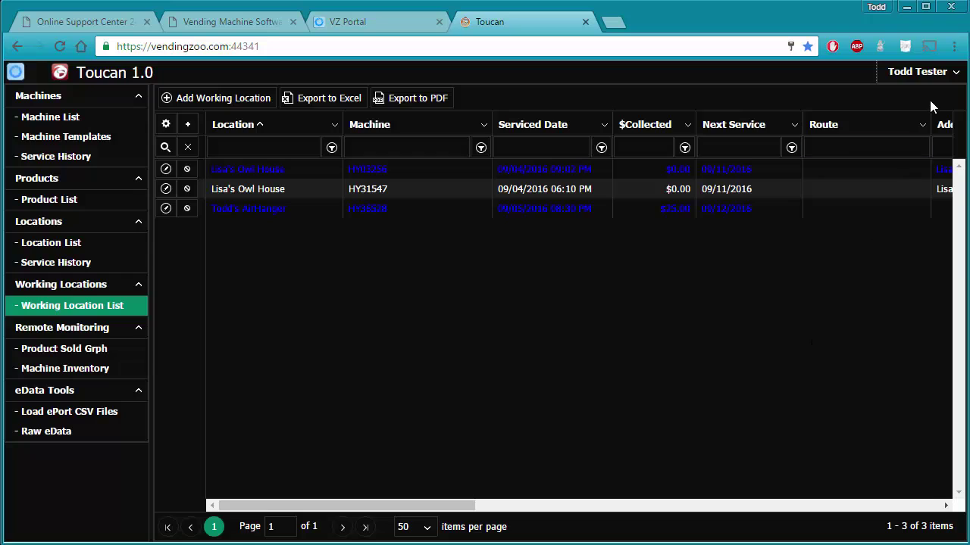
{"action": "left_click", "coordinate": [928, 72]}
{"action": "mouse_move", "coordinate": [931, 98]}
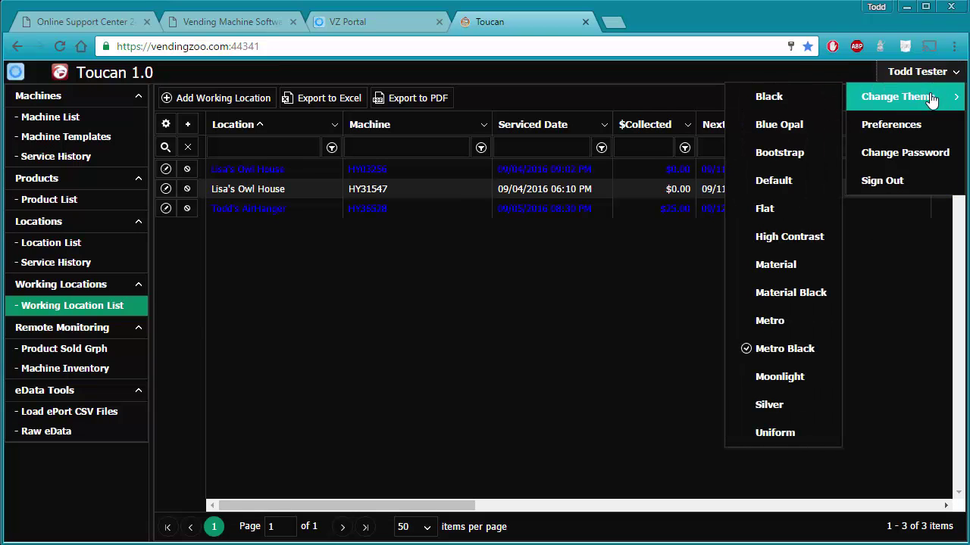
{"action": "left_click", "coordinate": [800, 186]}
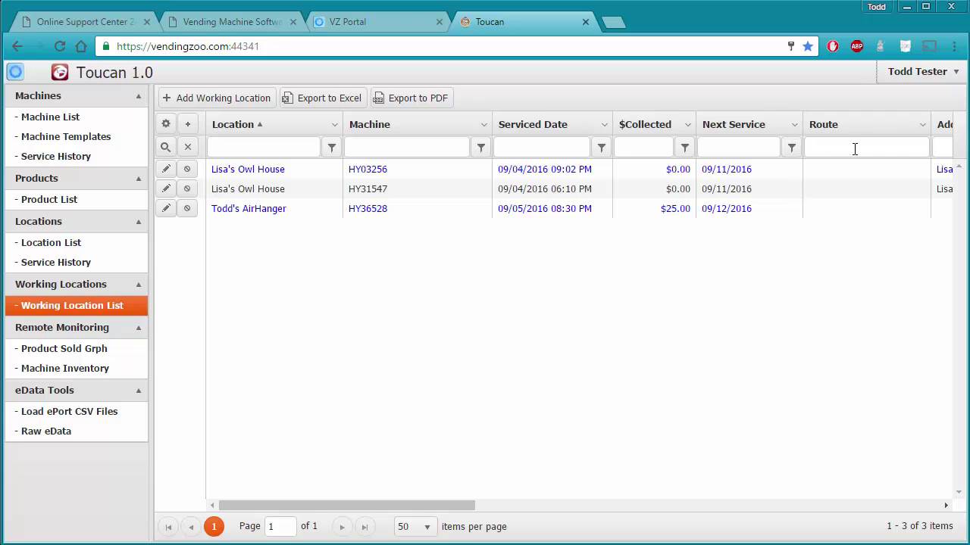
View the blank Change Password form from the account options and cancel it.
{"action": "mouse_move", "coordinate": [916, 99]}
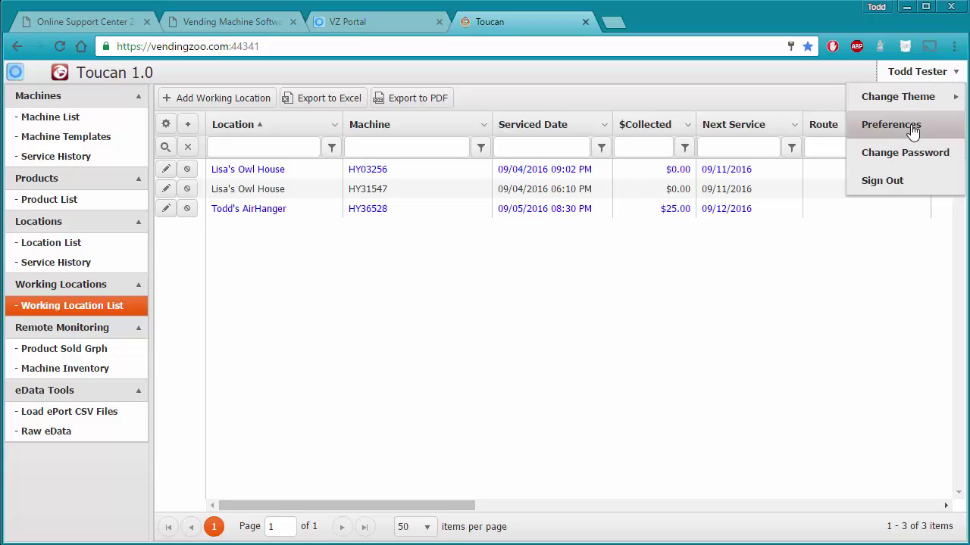
{"action": "left_click", "coordinate": [916, 160]}
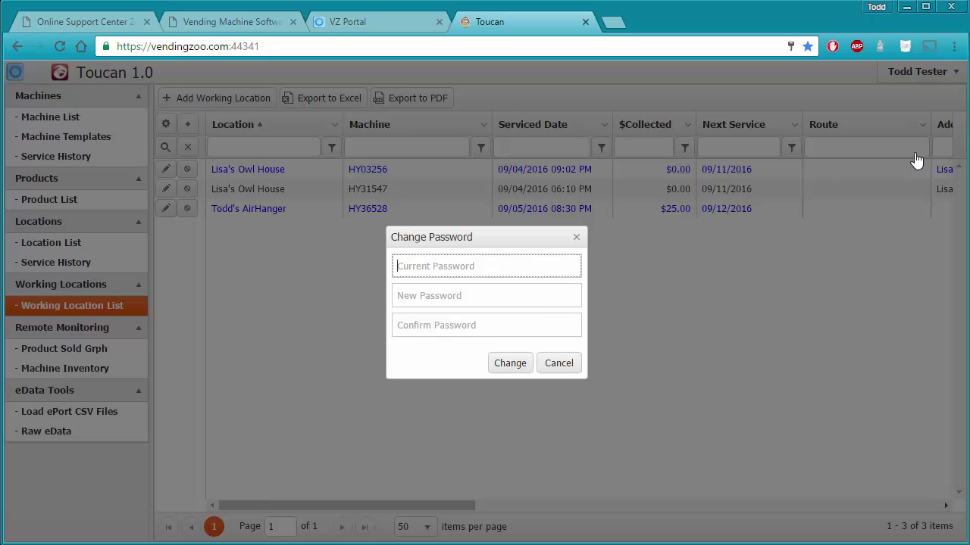
{"action": "left_click", "coordinate": [558, 363]}
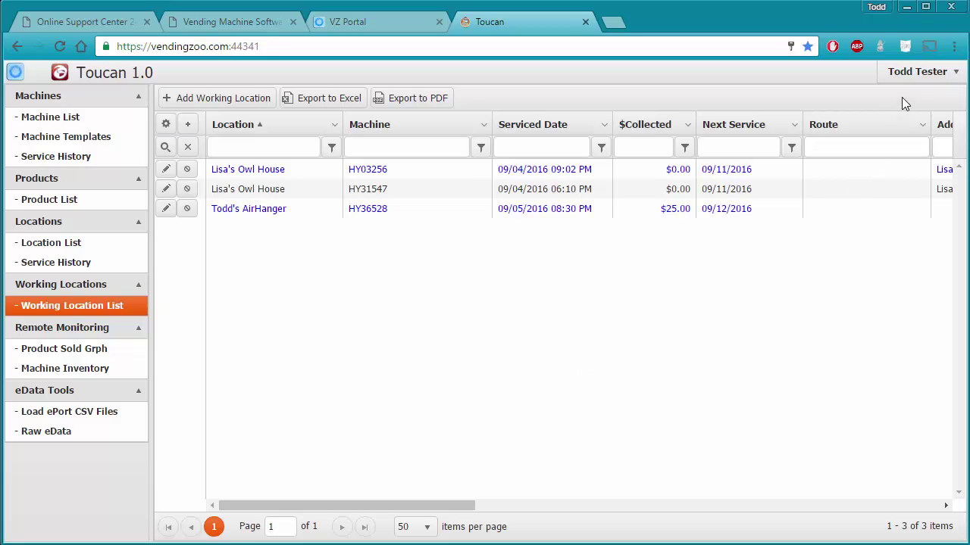
Sign out of the Toucan 1.0 account.
{"action": "left_click", "coordinate": [916, 73]}
{"action": "mouse_move", "coordinate": [929, 79]}
{"action": "left_click", "coordinate": [895, 186]}
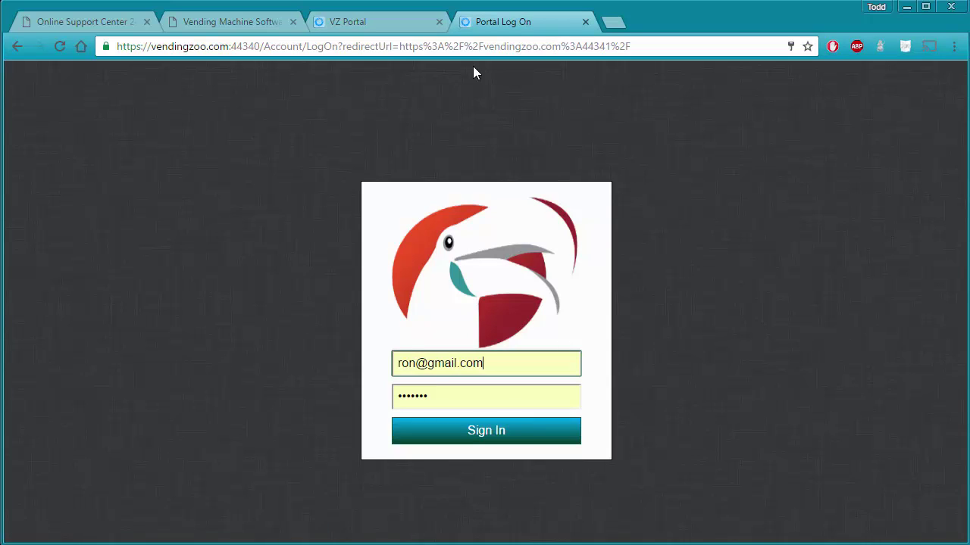
Switch to the VZ Portal page, try to launch Toucan 1.0 from it, and reload the portal to check the sign-out.
{"action": "left_click", "coordinate": [384, 23]}
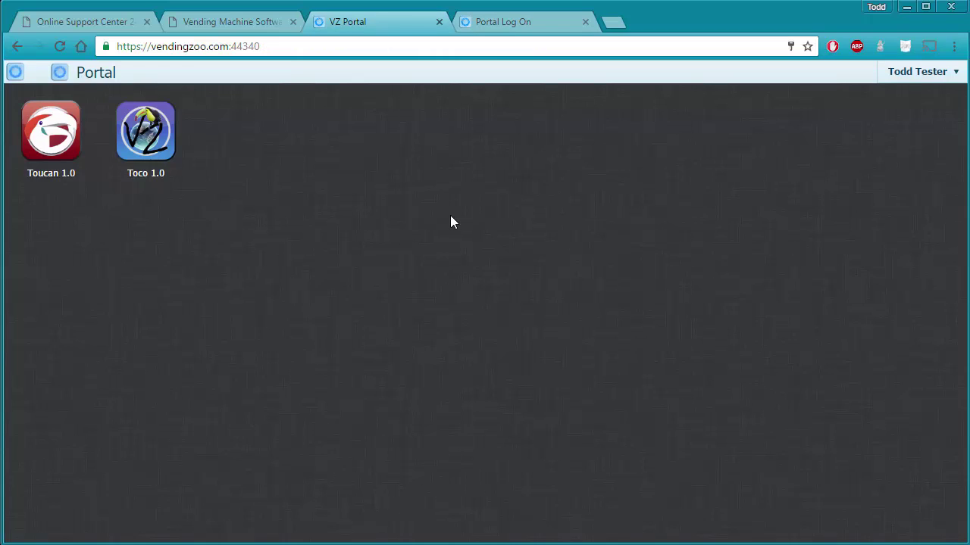
{"action": "left_click", "coordinate": [63, 139]}
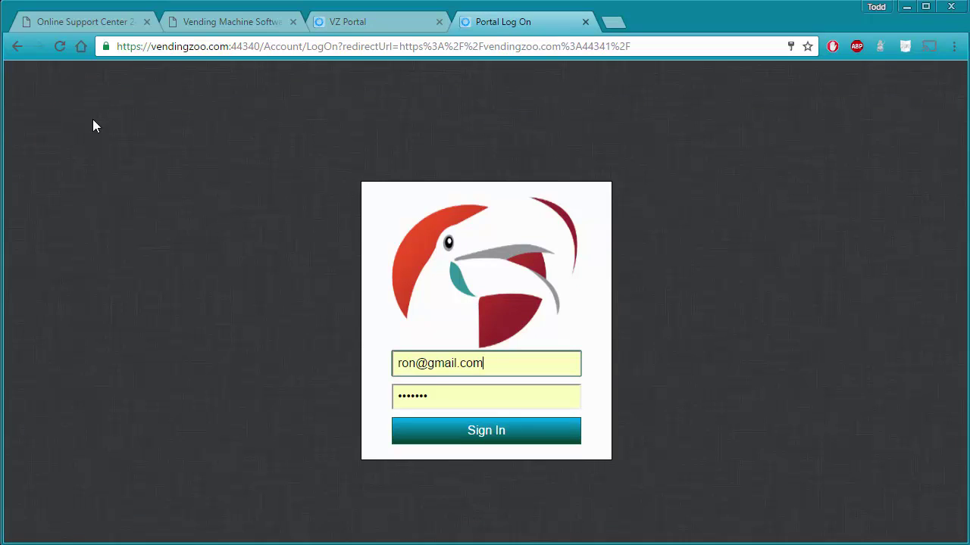
{"action": "left_click", "coordinate": [365, 23]}
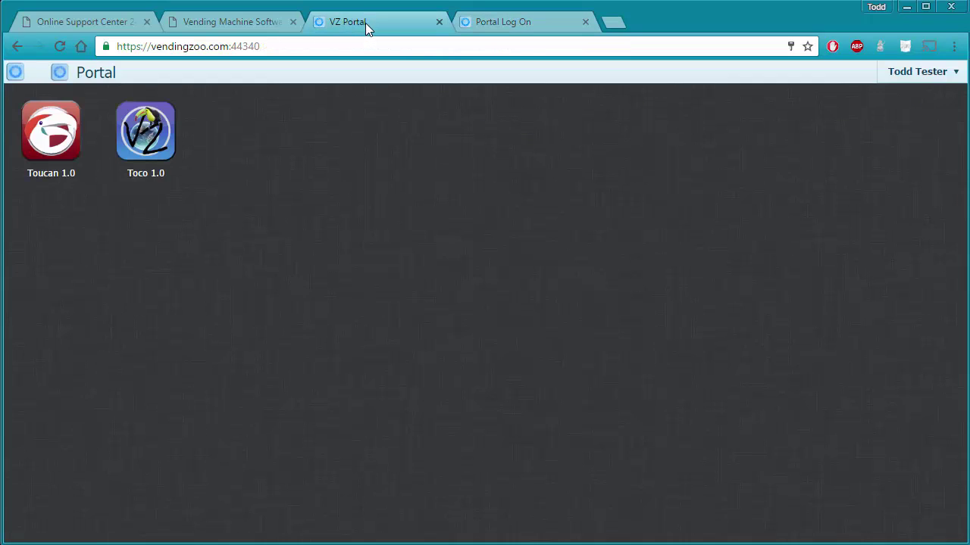
{"action": "left_click", "coordinate": [60, 46]}
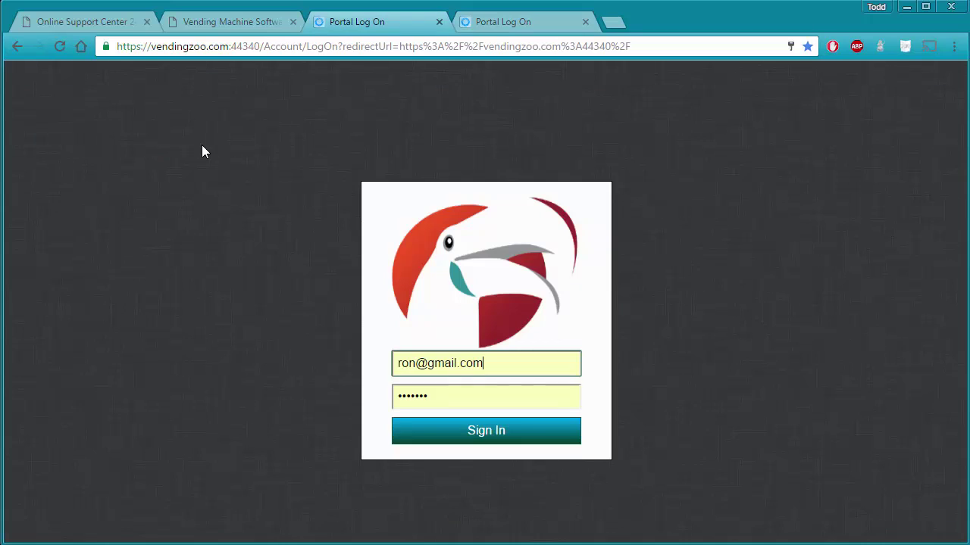